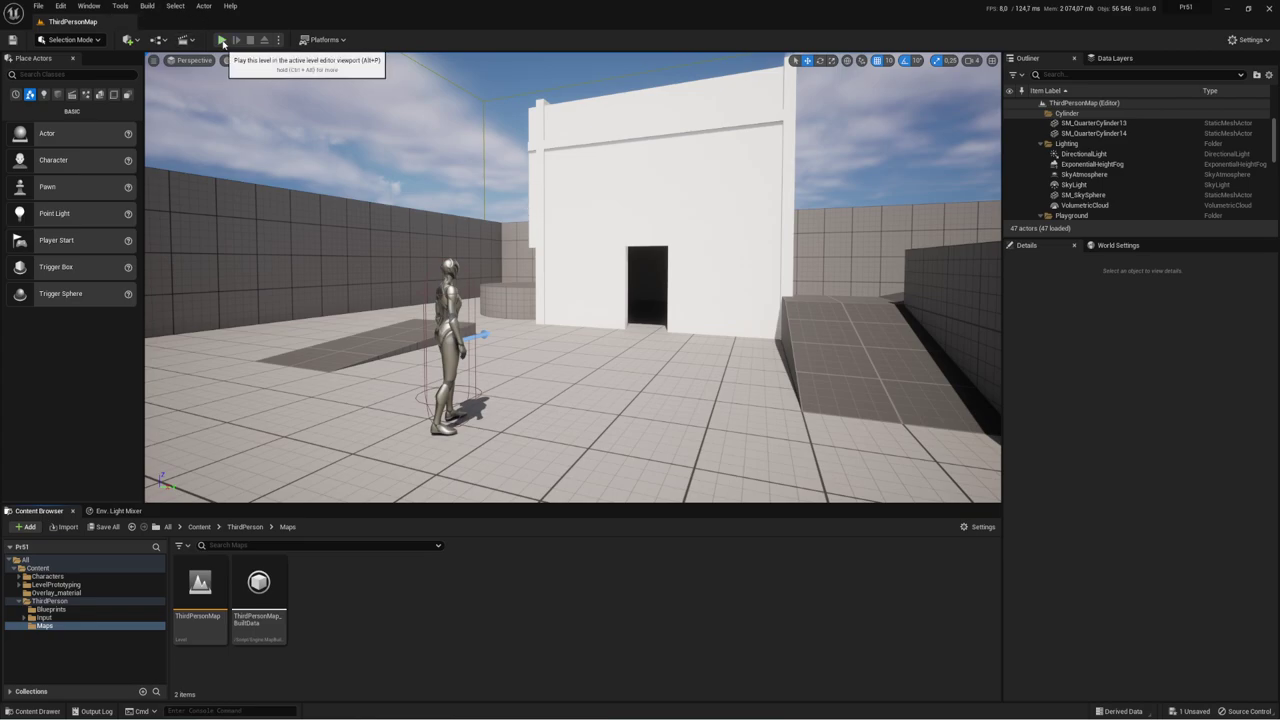
# Step: Play the level and run the character through the doorway and around the dark room
pyautogui.click(222, 42)
pyautogui.press('w')
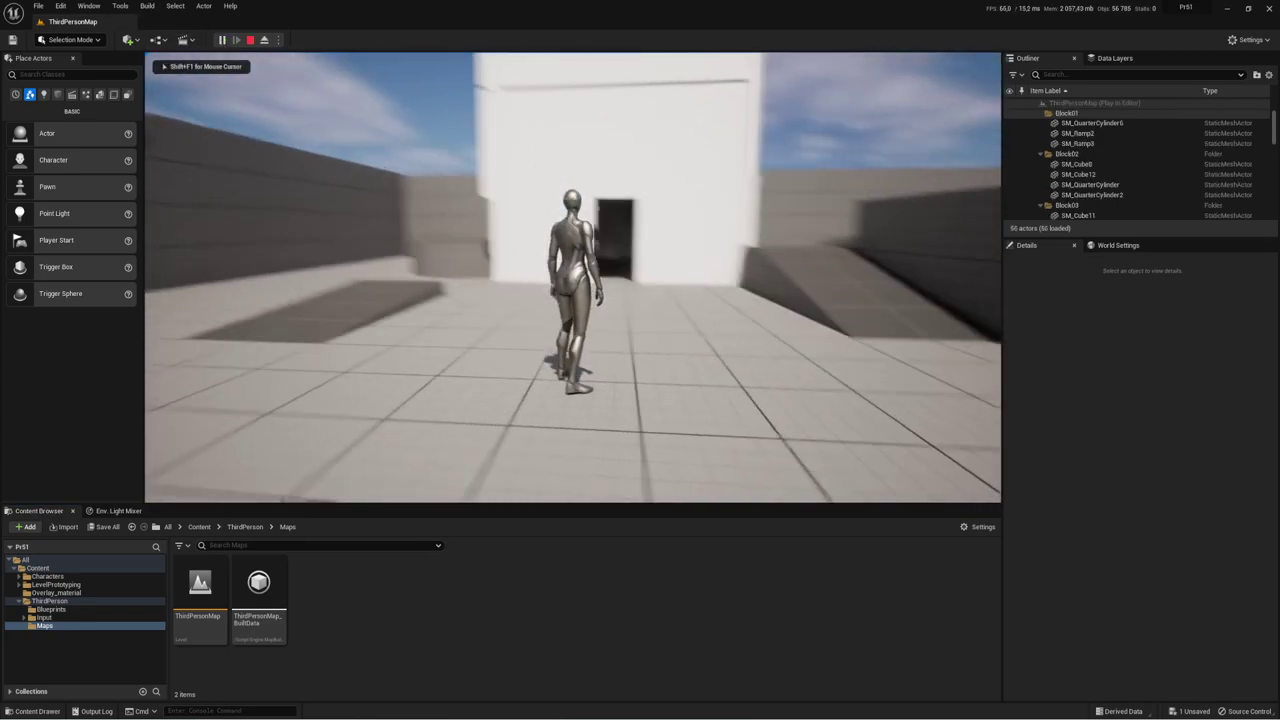
pyautogui.press('w')
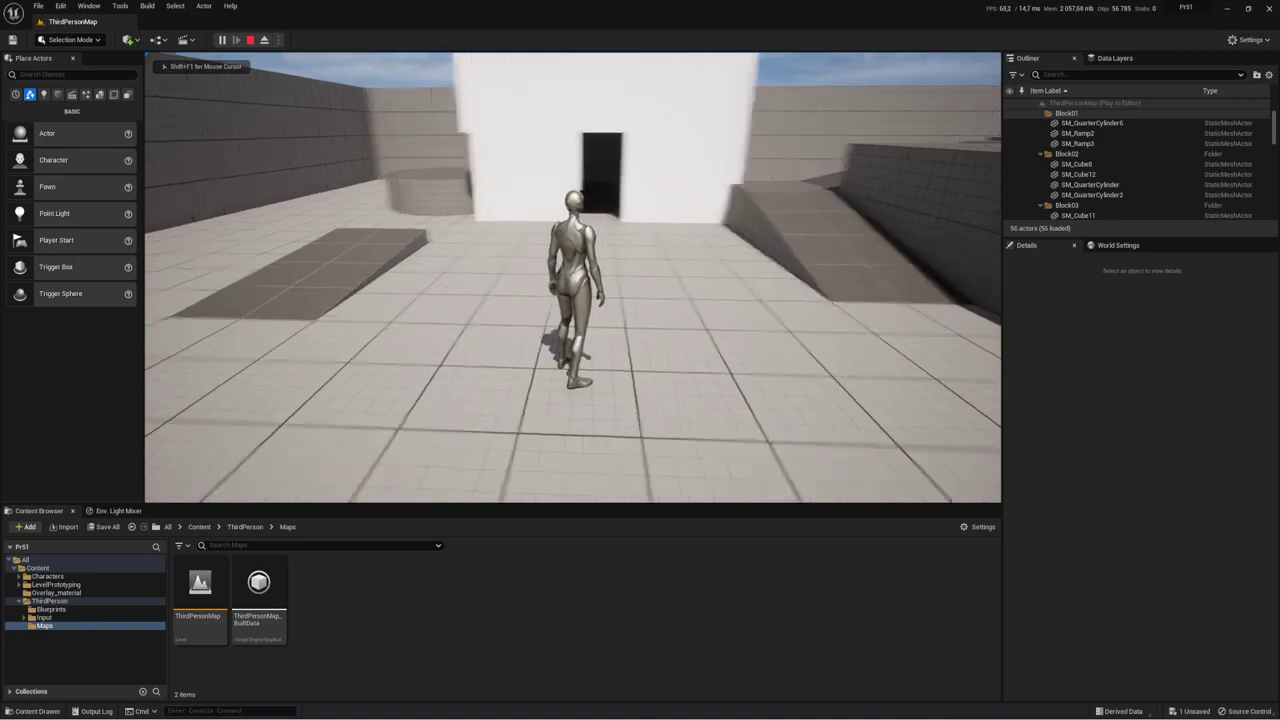
pyautogui.press('w')
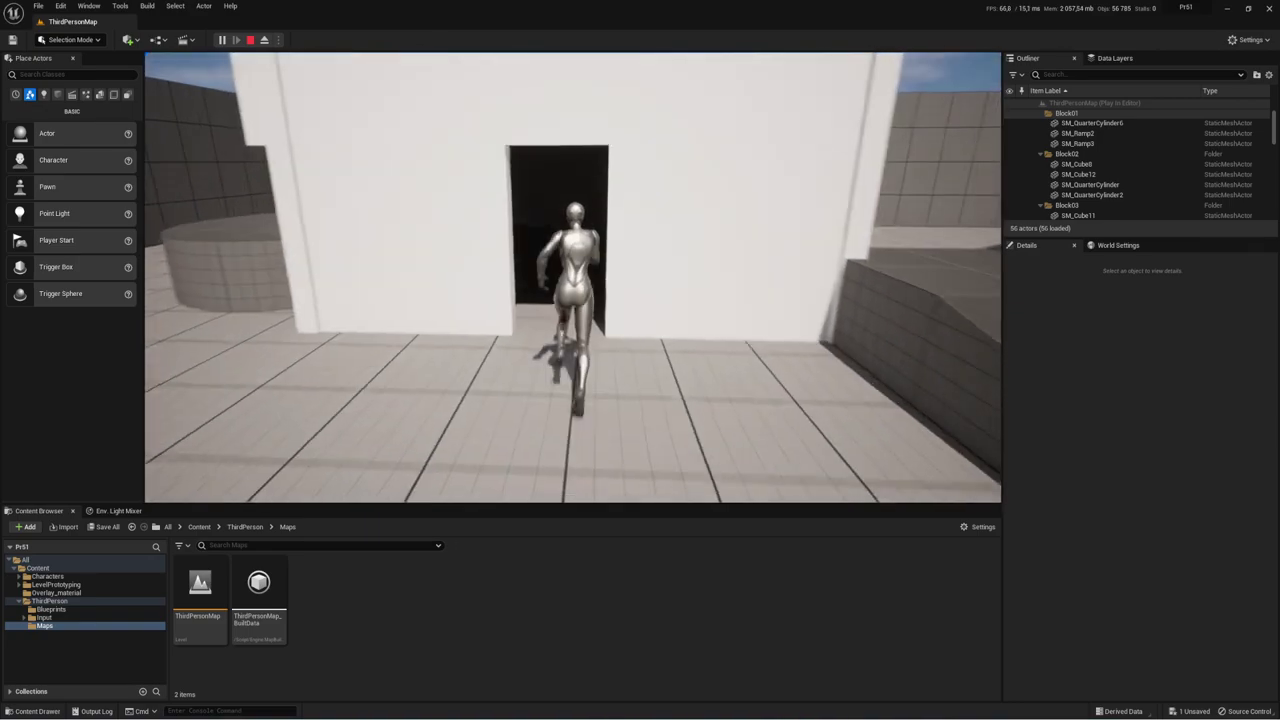
pyautogui.press('w')
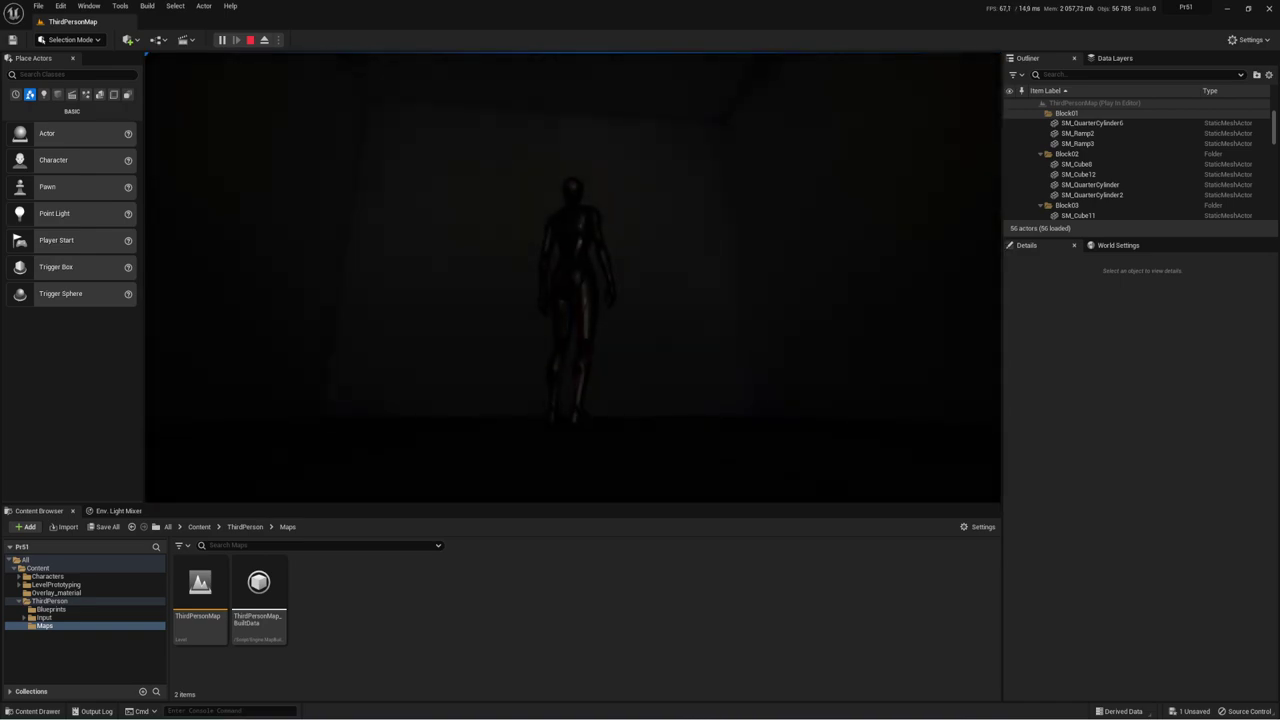
pyautogui.press('w')
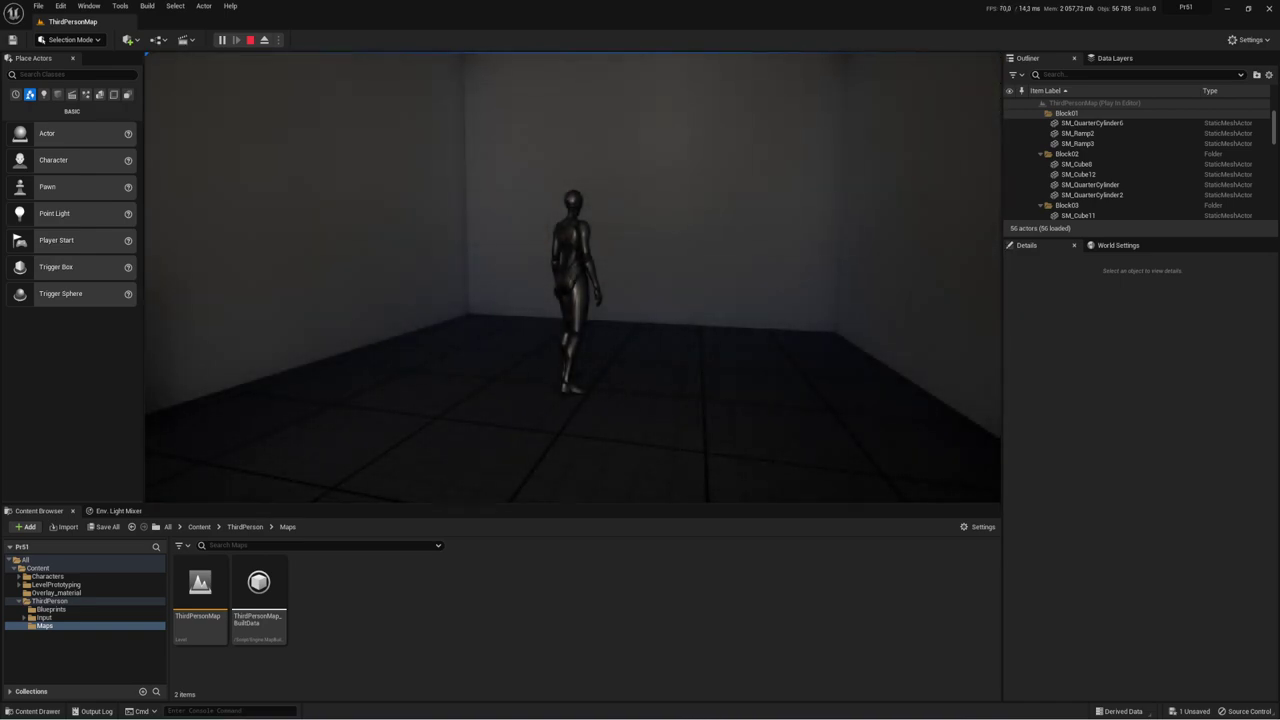
pyautogui.press('s')
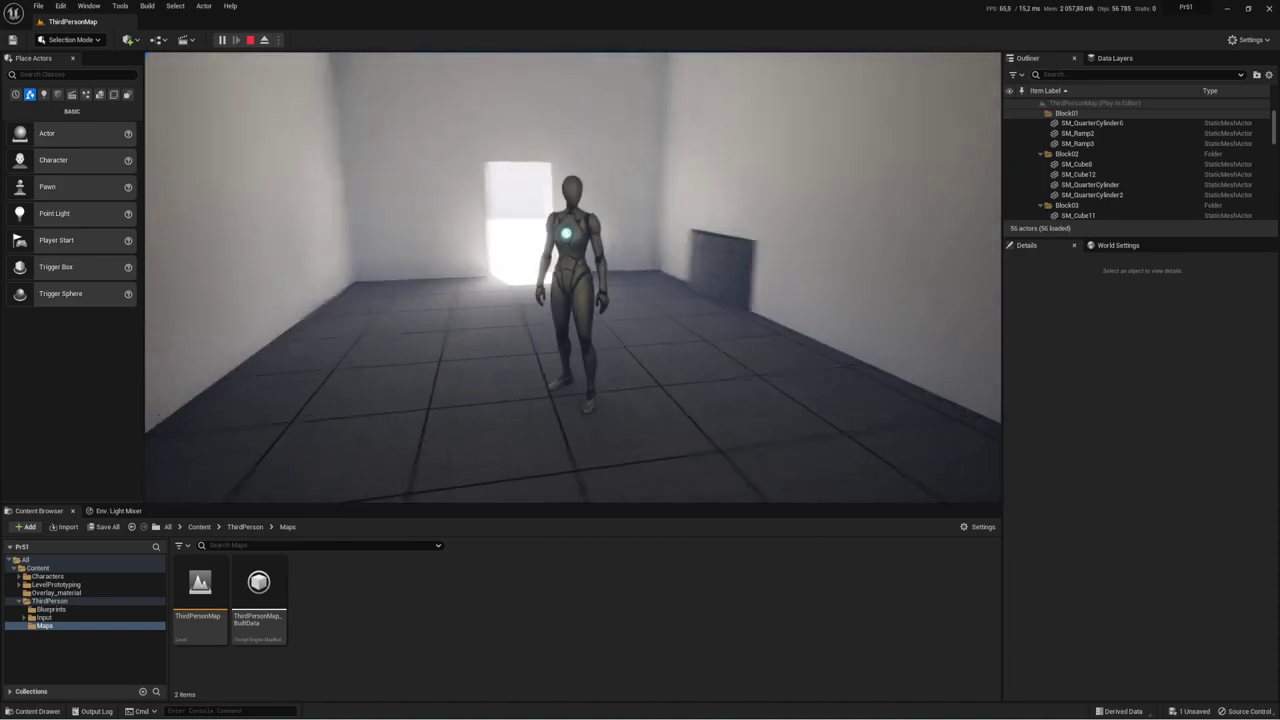
pyautogui.press('a')
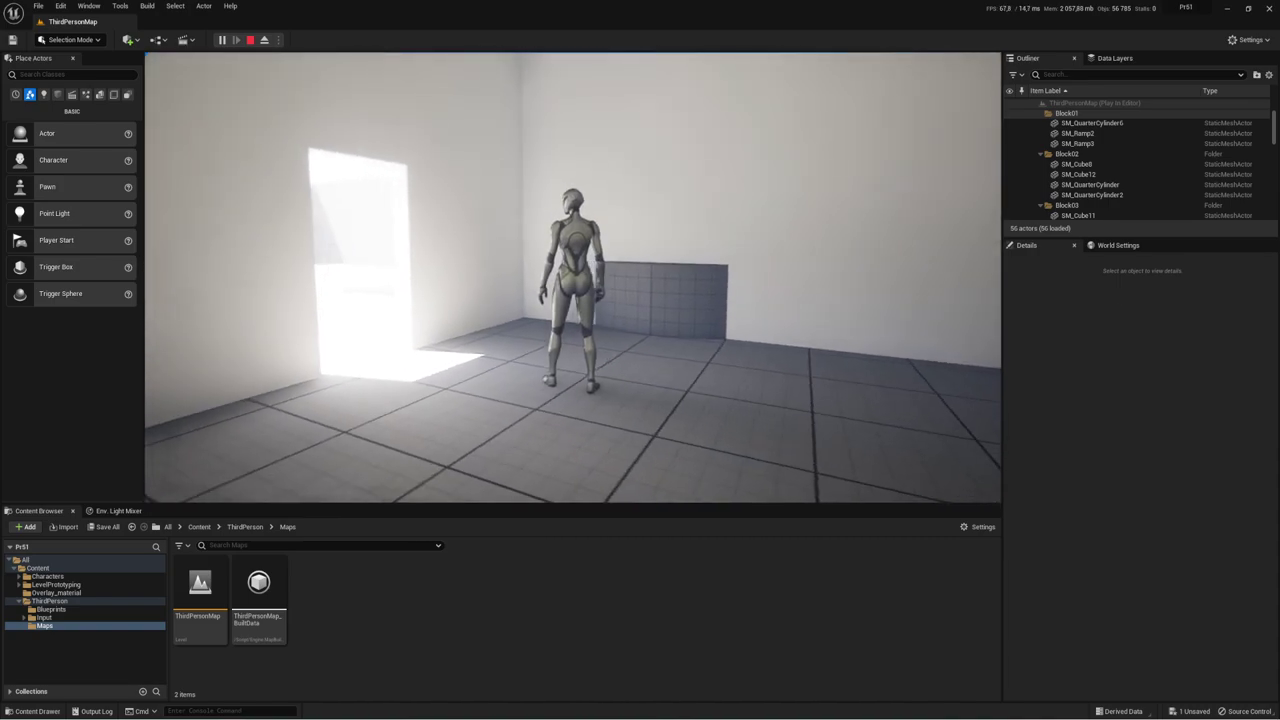
pyautogui.press('s')
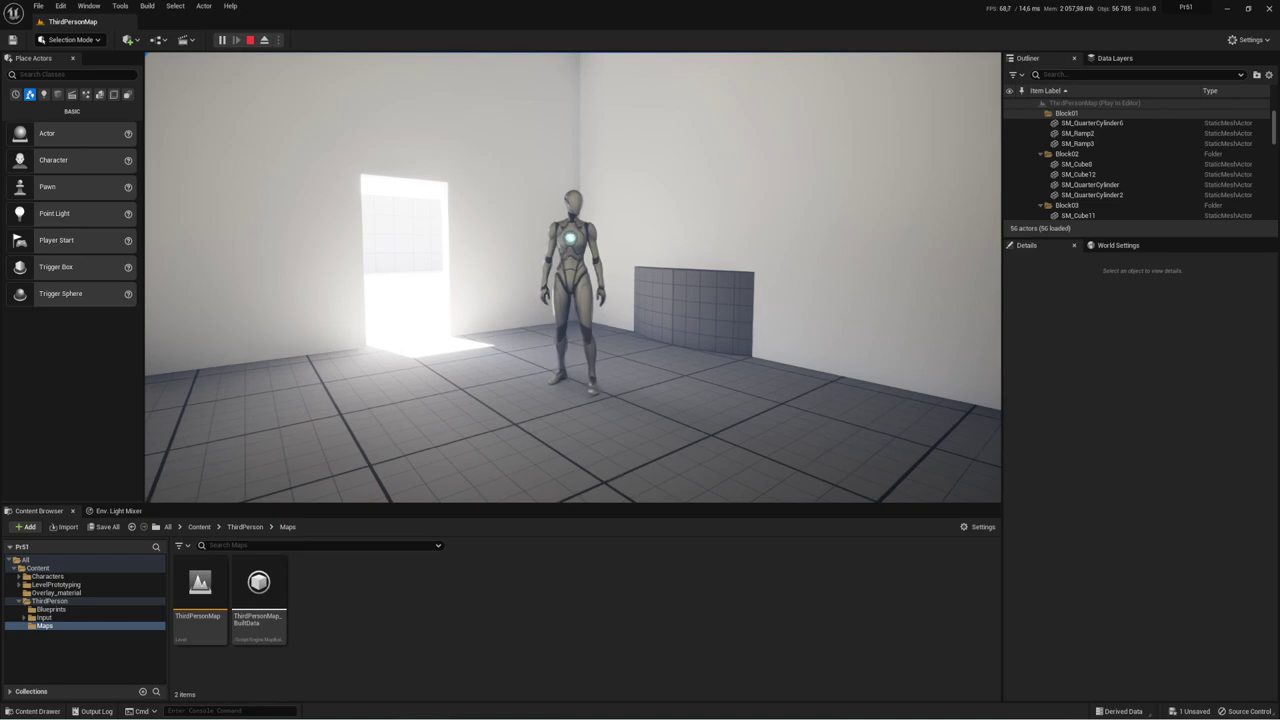
pyautogui.press('d')
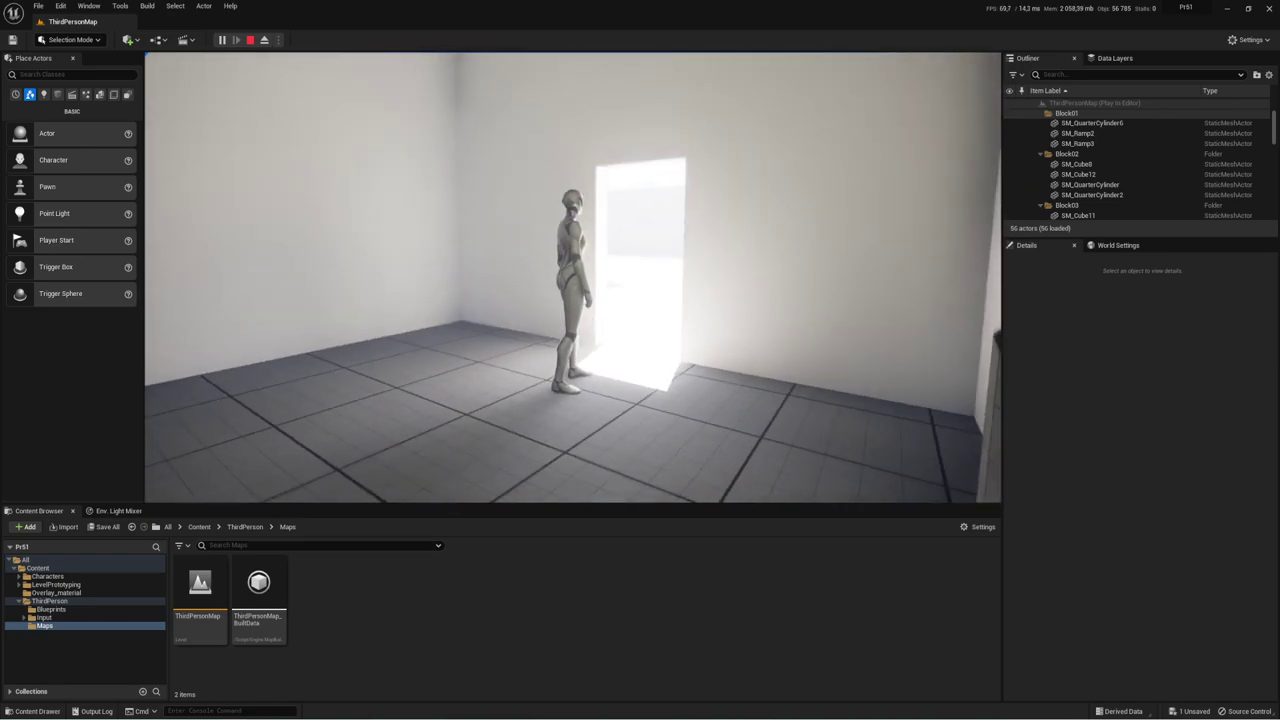
pyautogui.press('a')
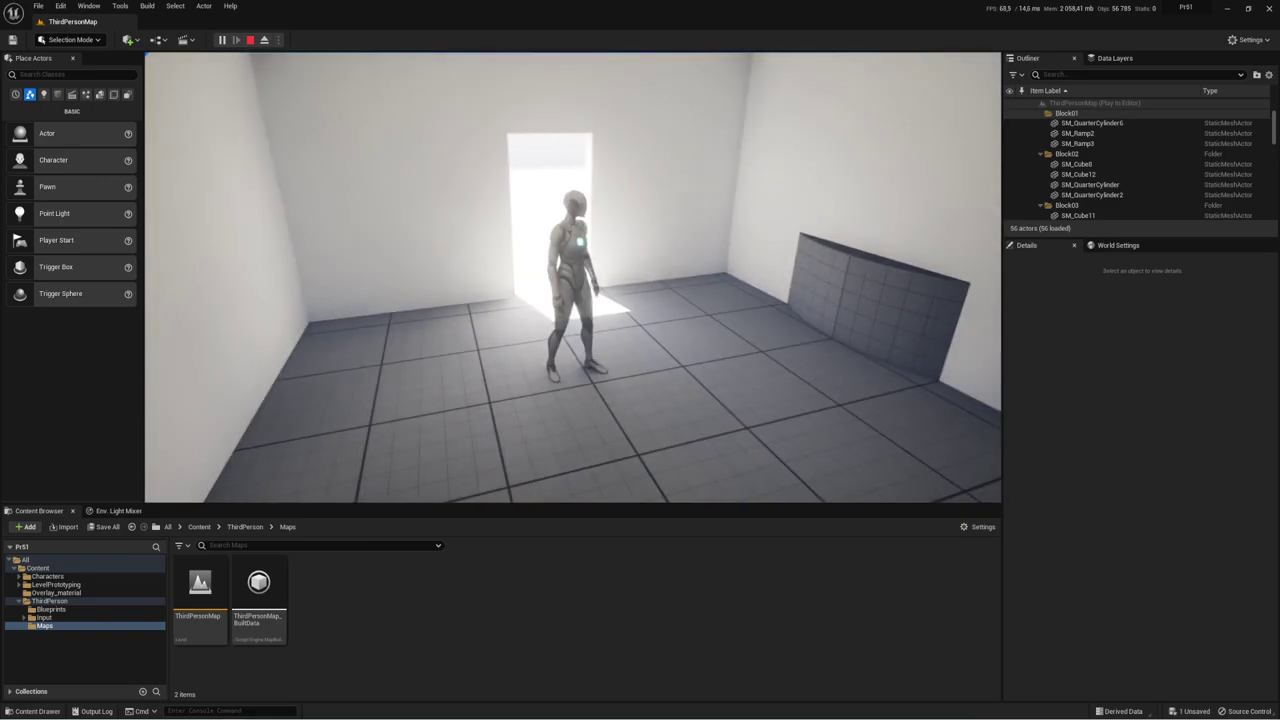
# Step: Walk out to the courtyard, back into the dark room and out again, then stop playing
pyautogui.press('w')
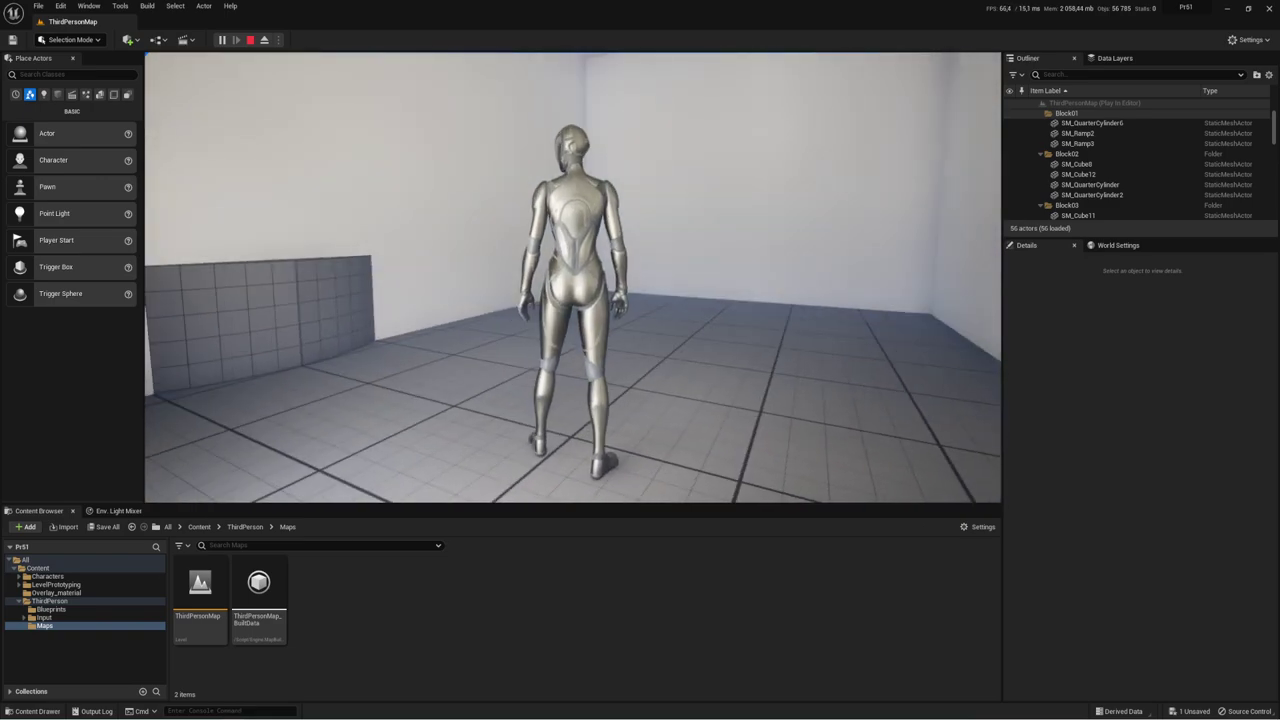
pyautogui.press('w')
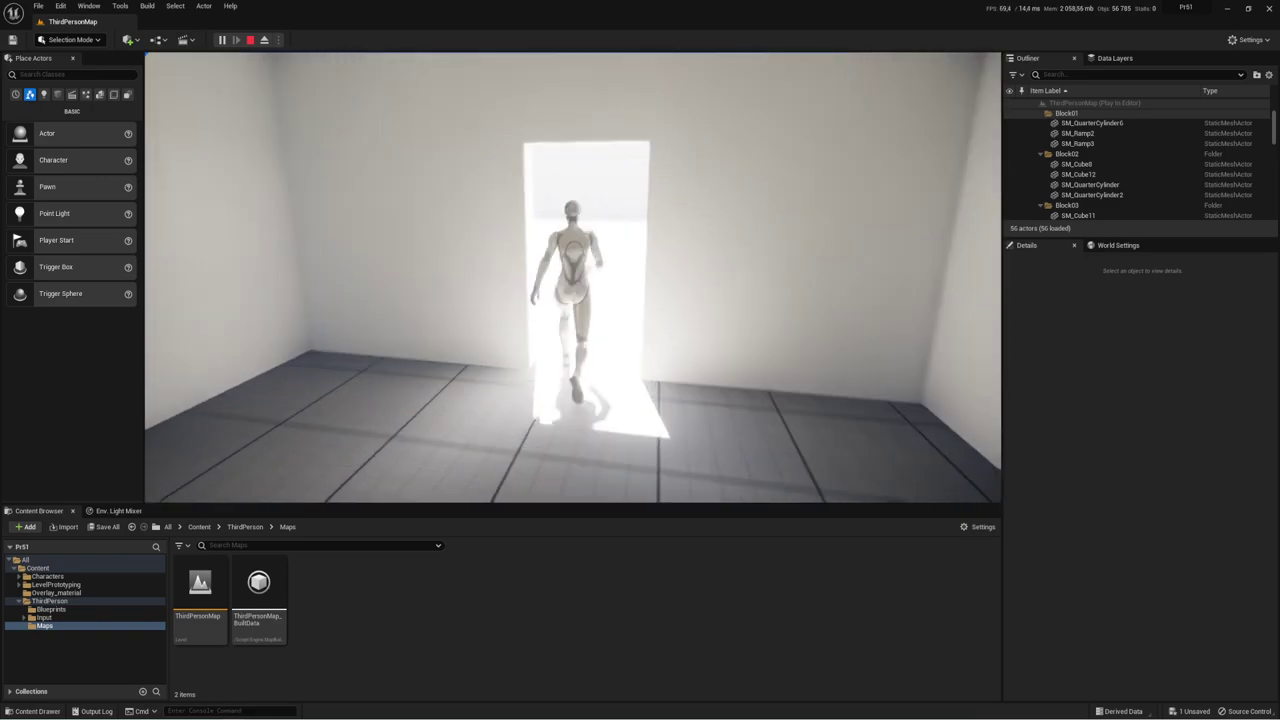
pyautogui.press('w')
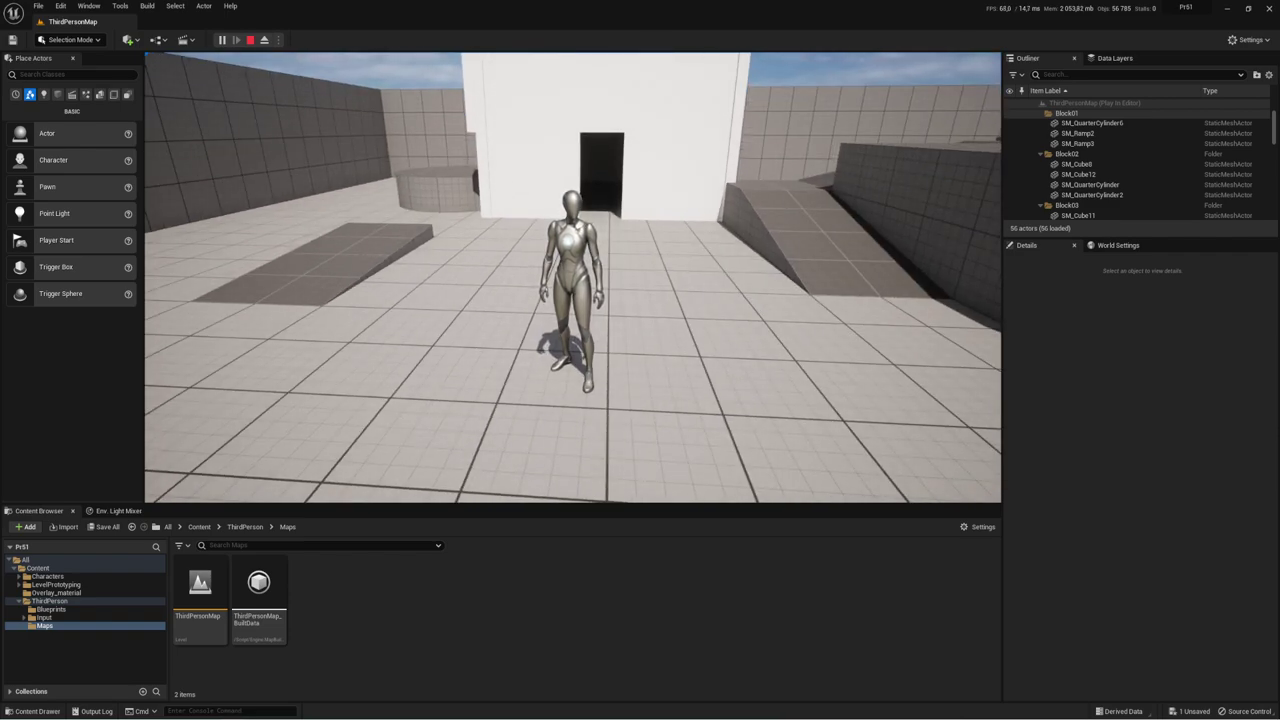
pyautogui.press('w')
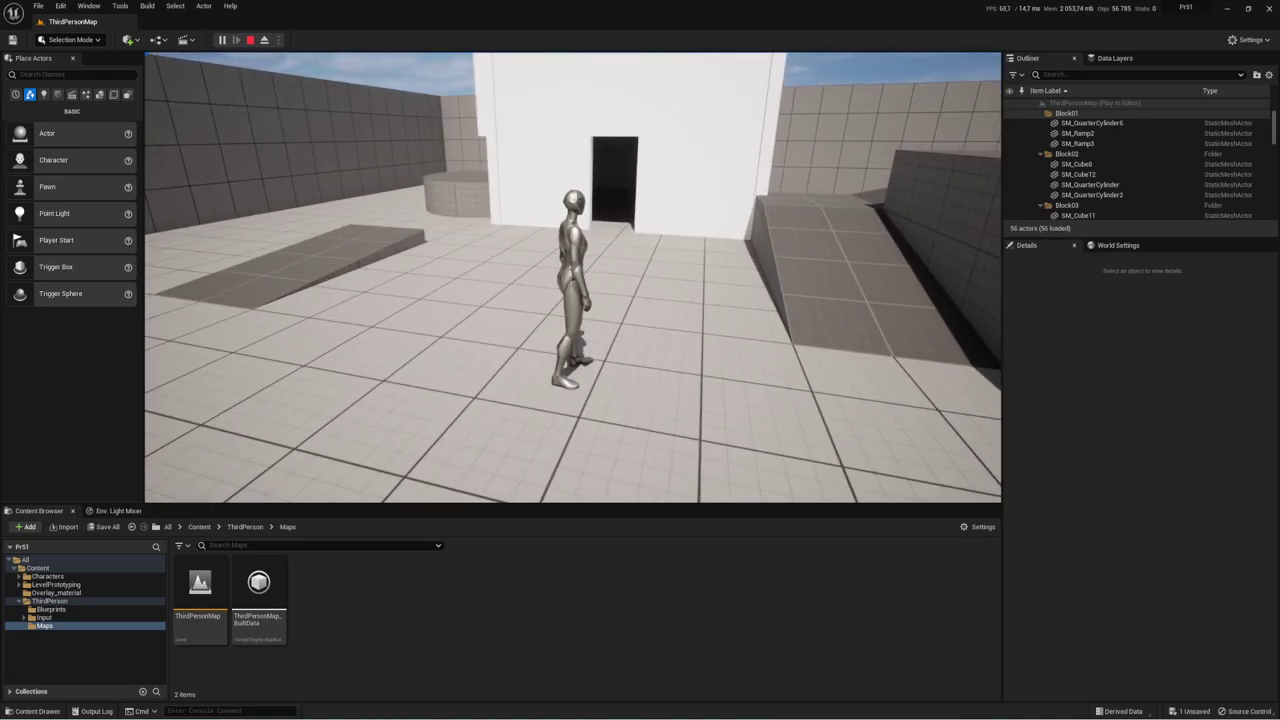
pyautogui.press('w')
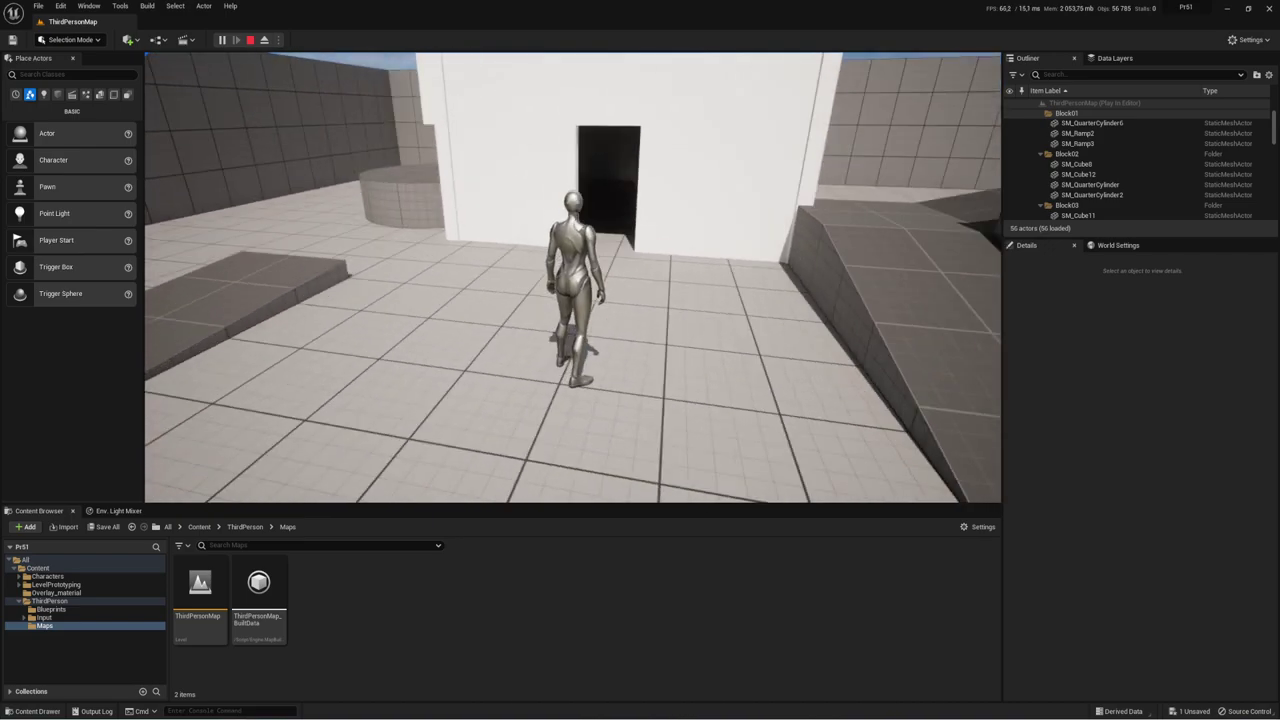
pyautogui.press('w')
pyautogui.press('w')
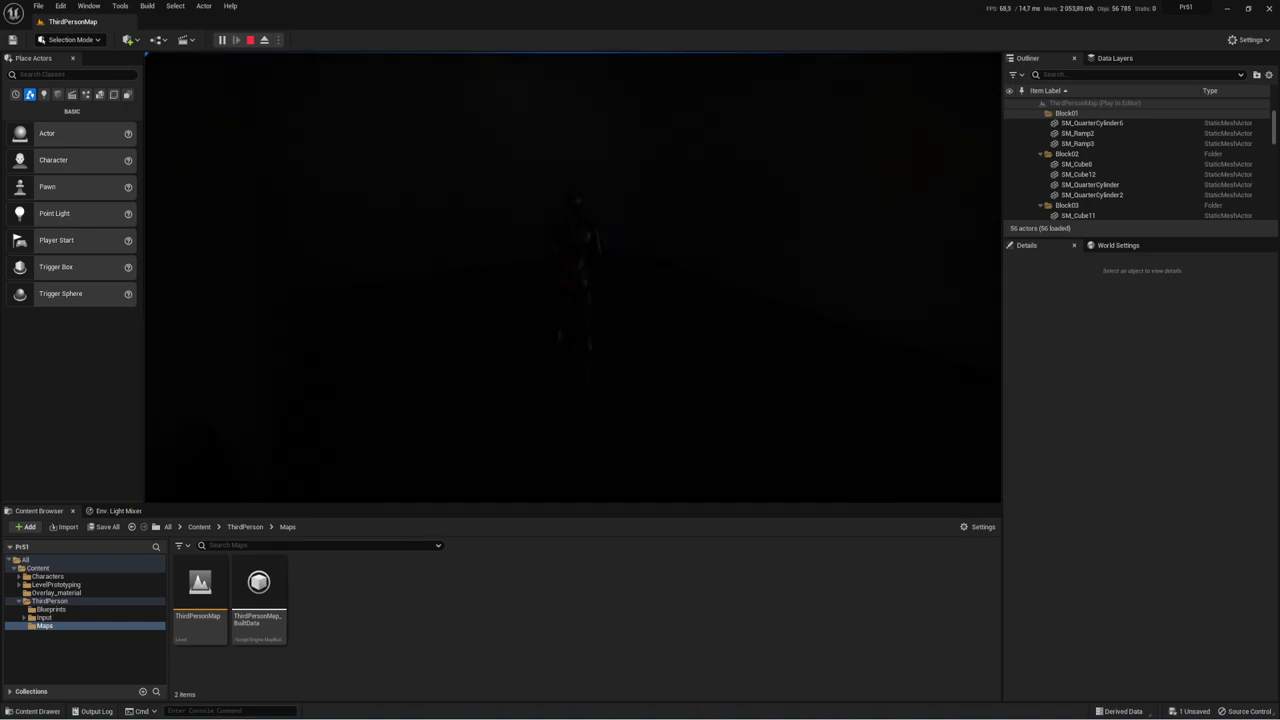
pyautogui.press('w')
pyautogui.press('s')
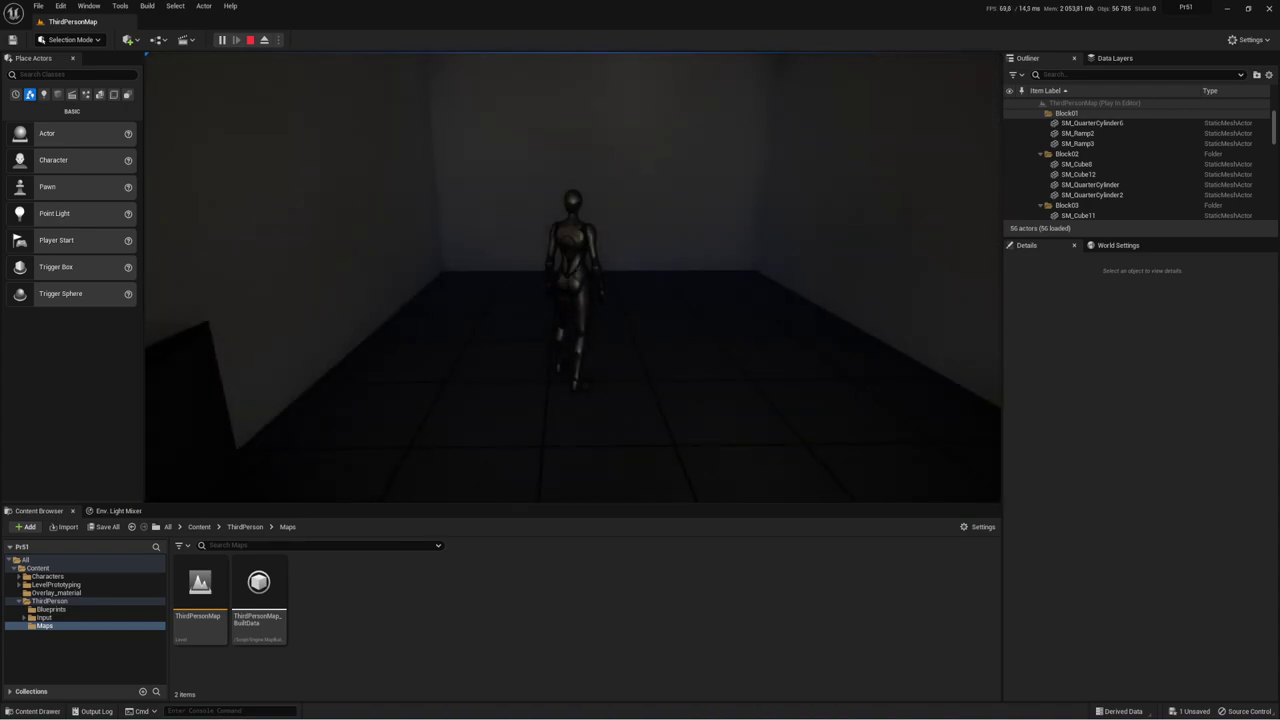
pyautogui.press('s')
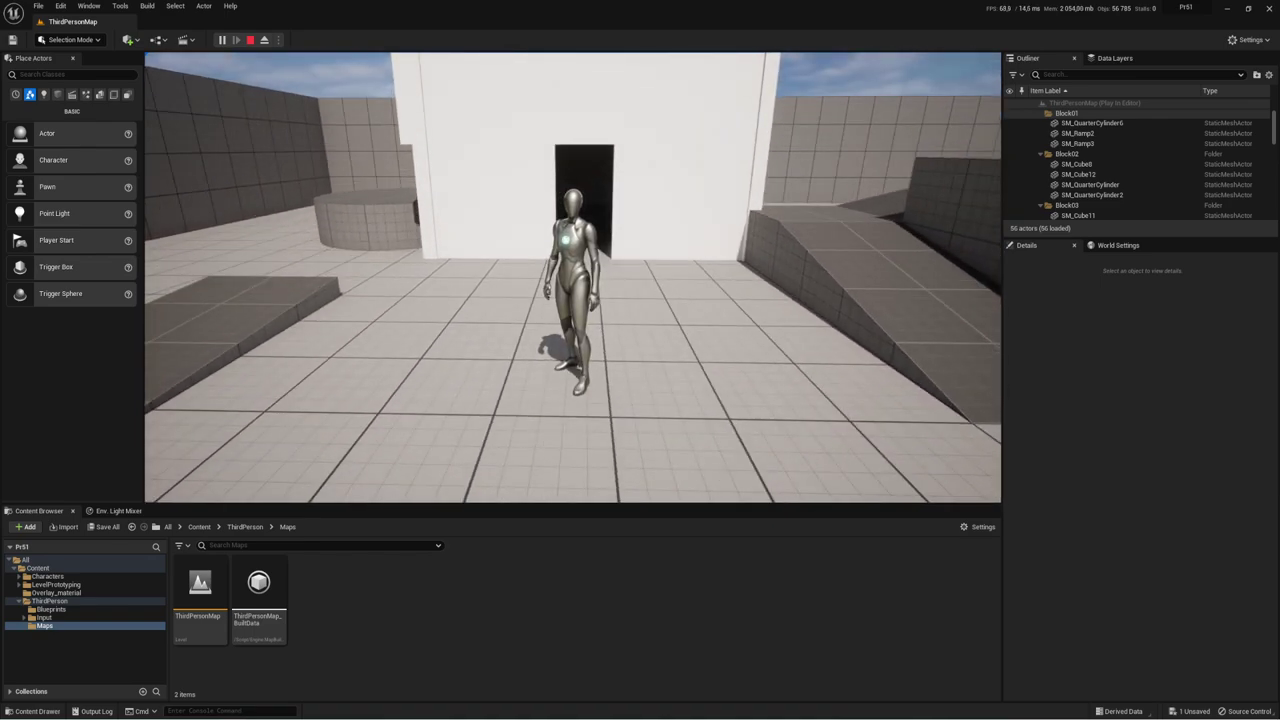
pyautogui.press('Escape')
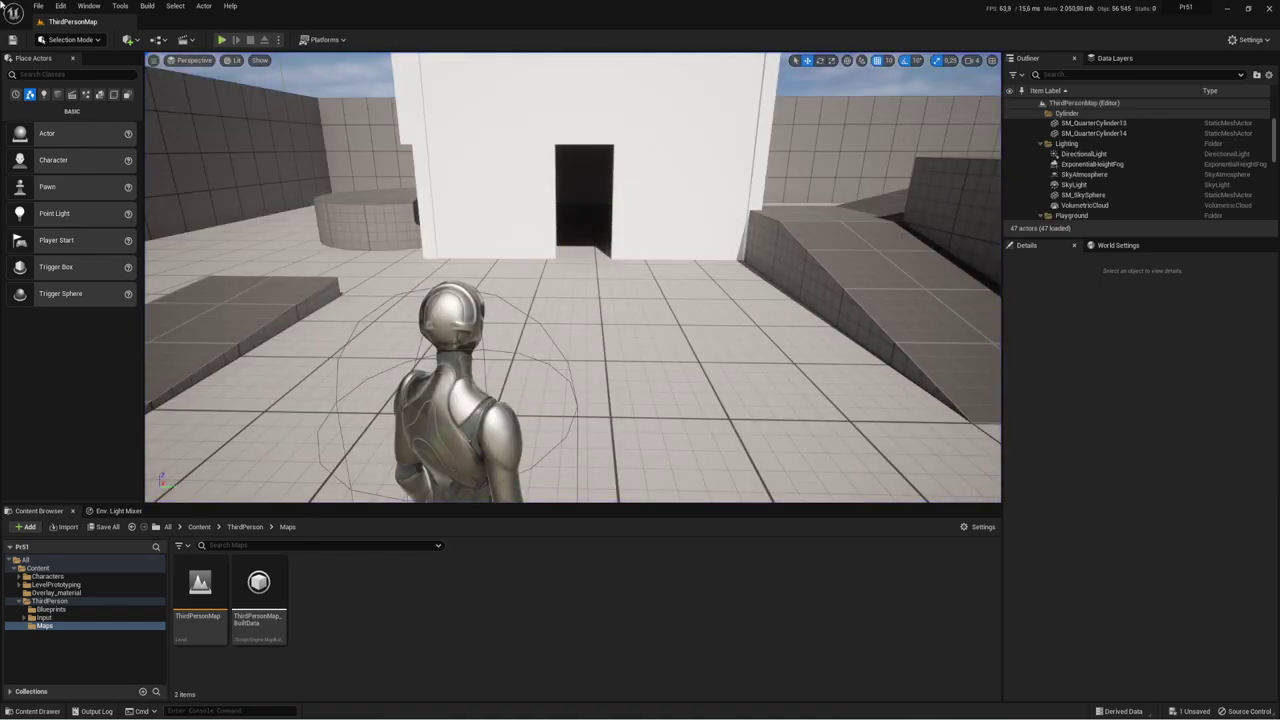
# Step: Uncheck Auto Exposure under Project Settings > Engine > Rendering, then go back to ThirdPersonMap
pyautogui.click(38, 8)
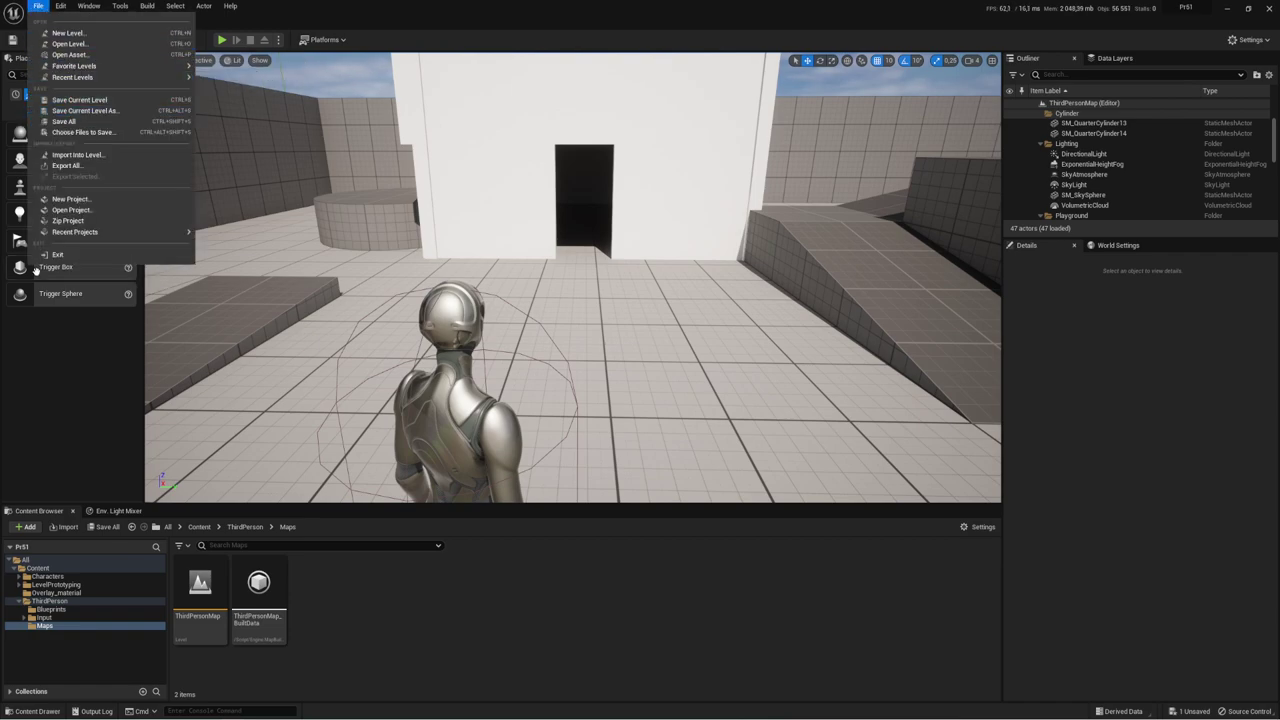
pyautogui.moveTo(69, 6)
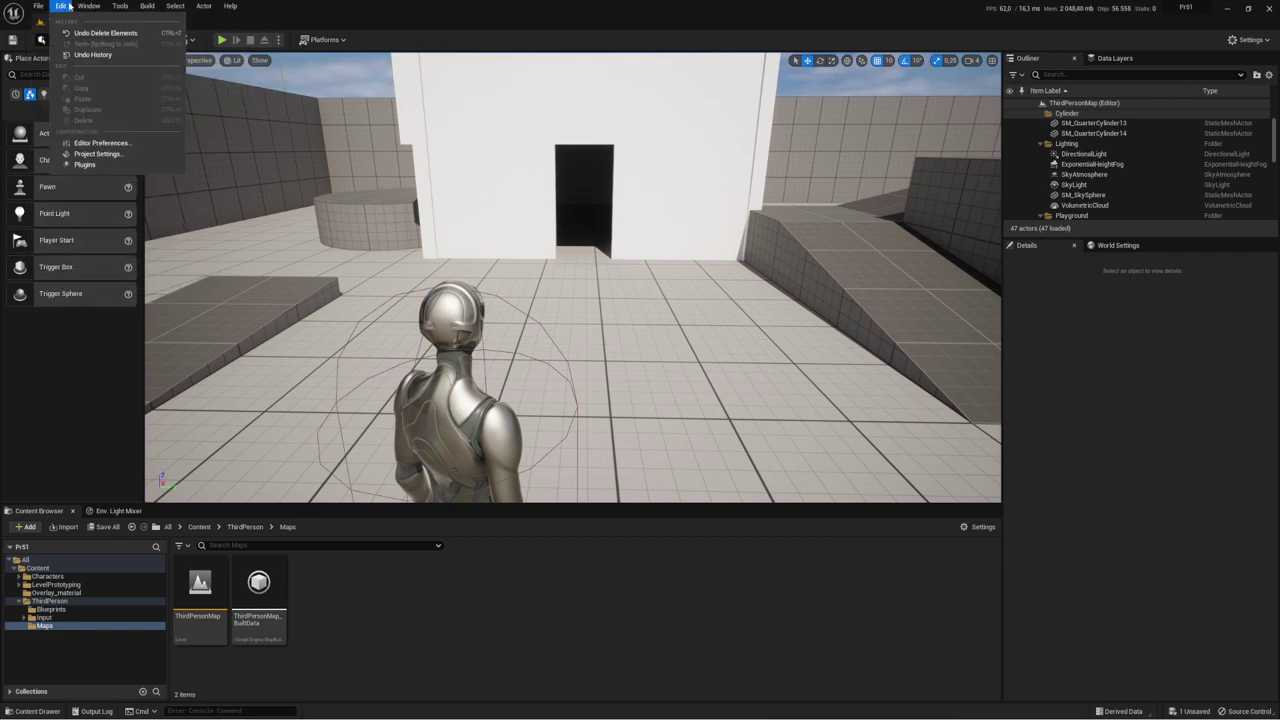
pyautogui.click(92, 156)
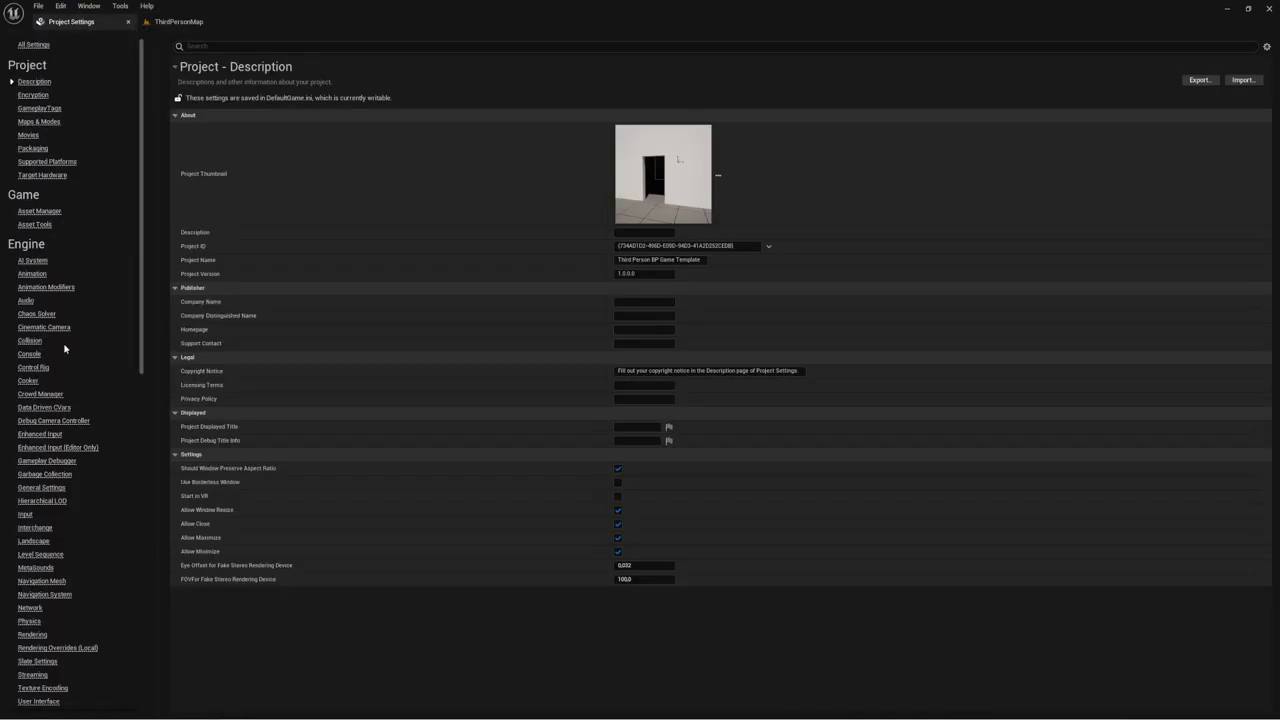
pyautogui.scroll(-2, 30, 310)
pyautogui.scroll(-3, 28, 334)
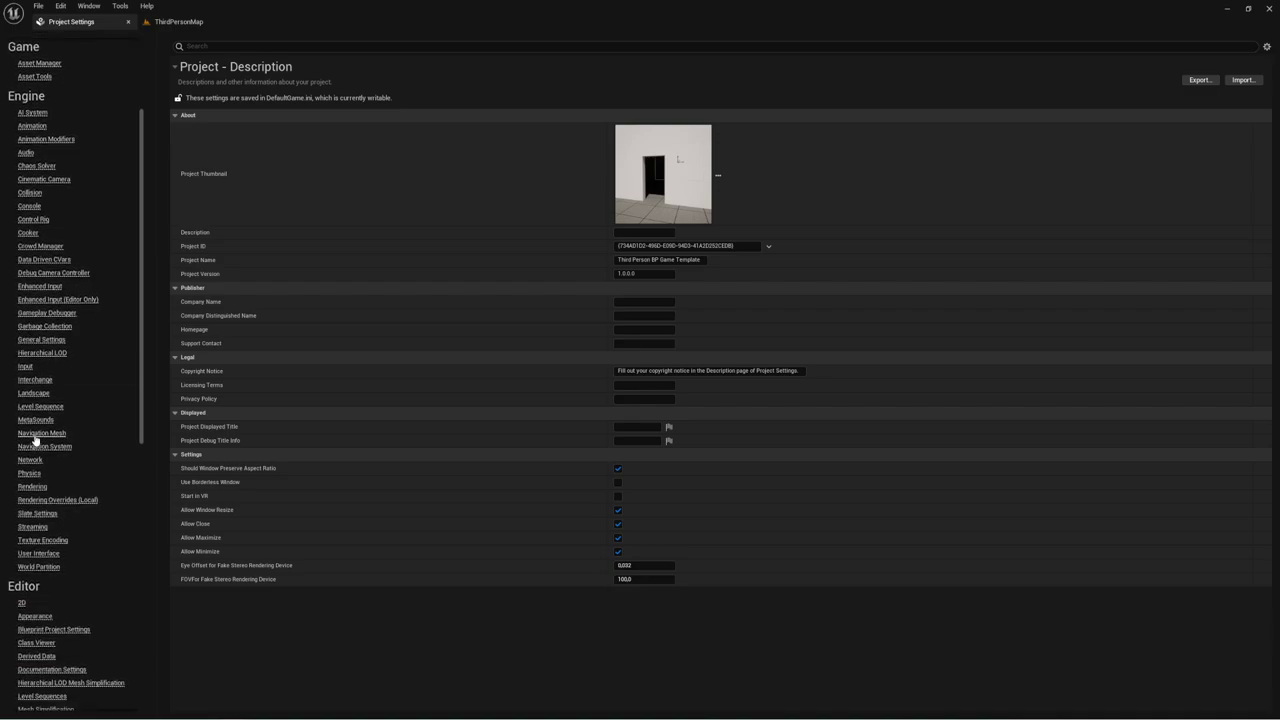
pyautogui.click(45, 488)
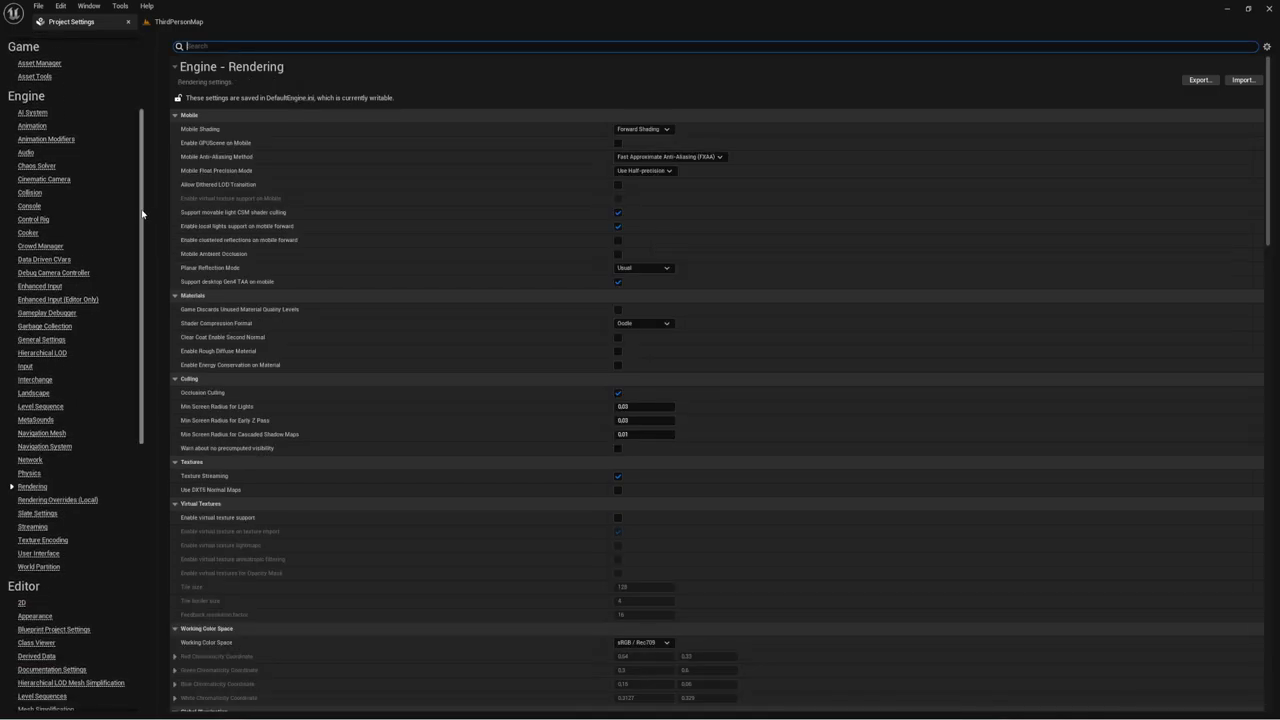
pyautogui.moveTo(145, 208)
pyautogui.mouseDown()
pyautogui.moveTo(146, 340)
pyautogui.moveTo(148, 322)
pyautogui.mouseUp()
pyautogui.scroll(-2, 317, 314)
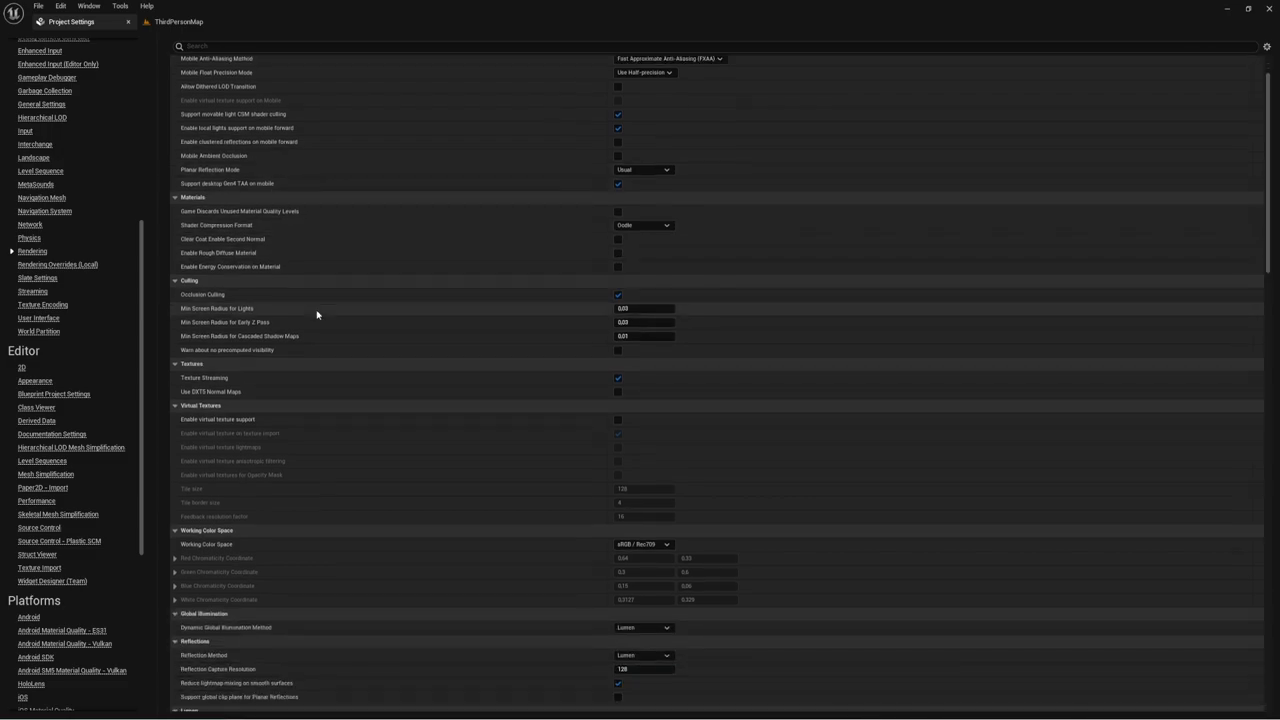
pyautogui.moveTo(1268, 155); pyautogui.dragTo(1266, 470)
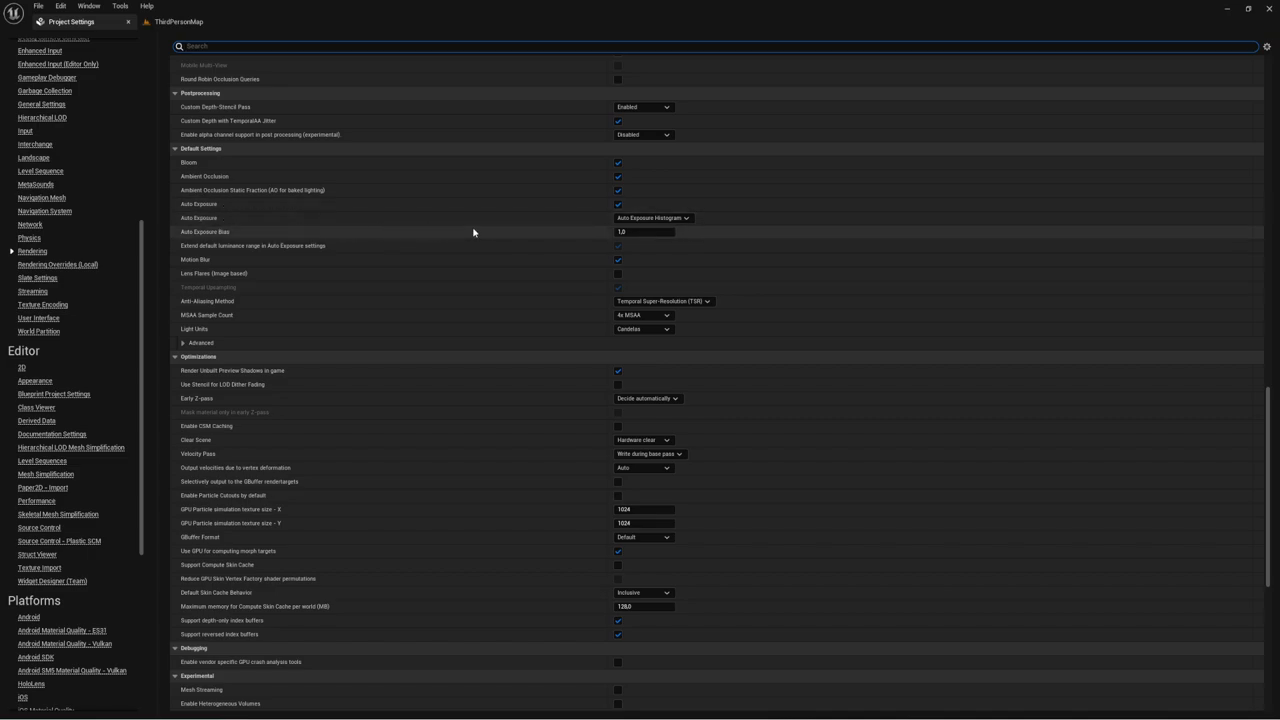
pyautogui.click(618, 205)
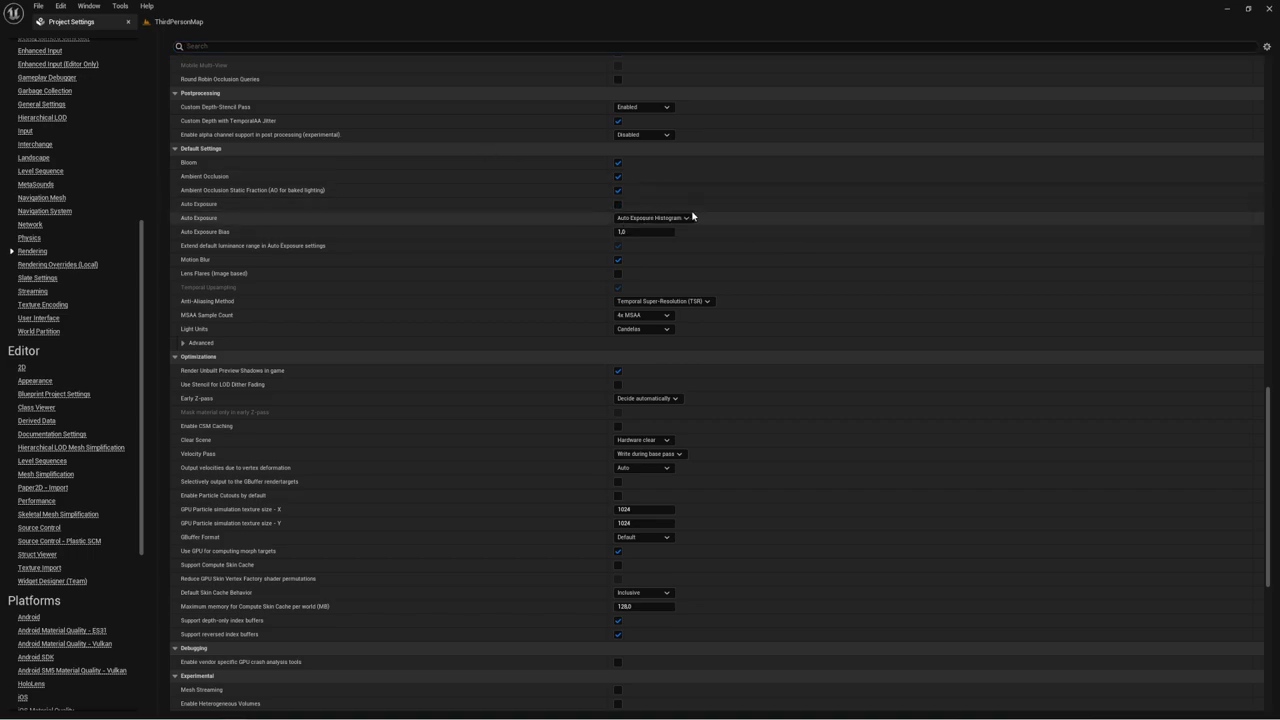
pyautogui.click(175, 22)
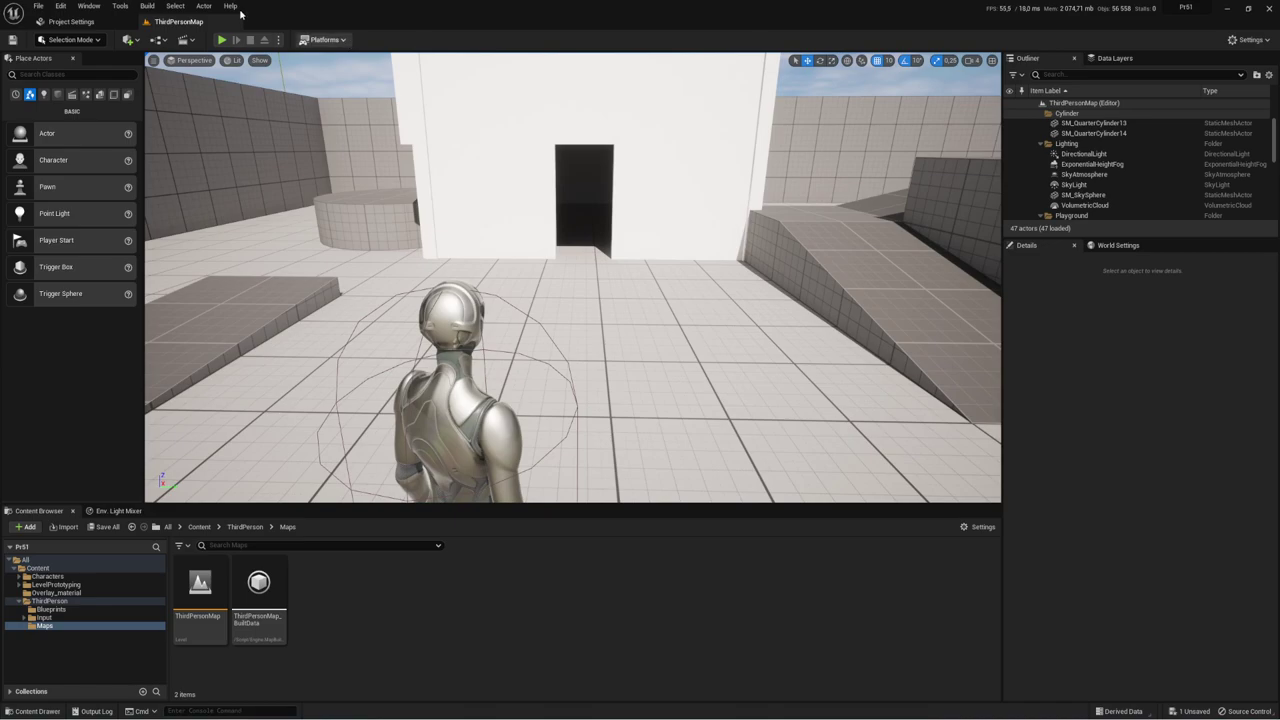
pyautogui.click(221, 40)
pyautogui.click(468, 232)
pyautogui.press('w')
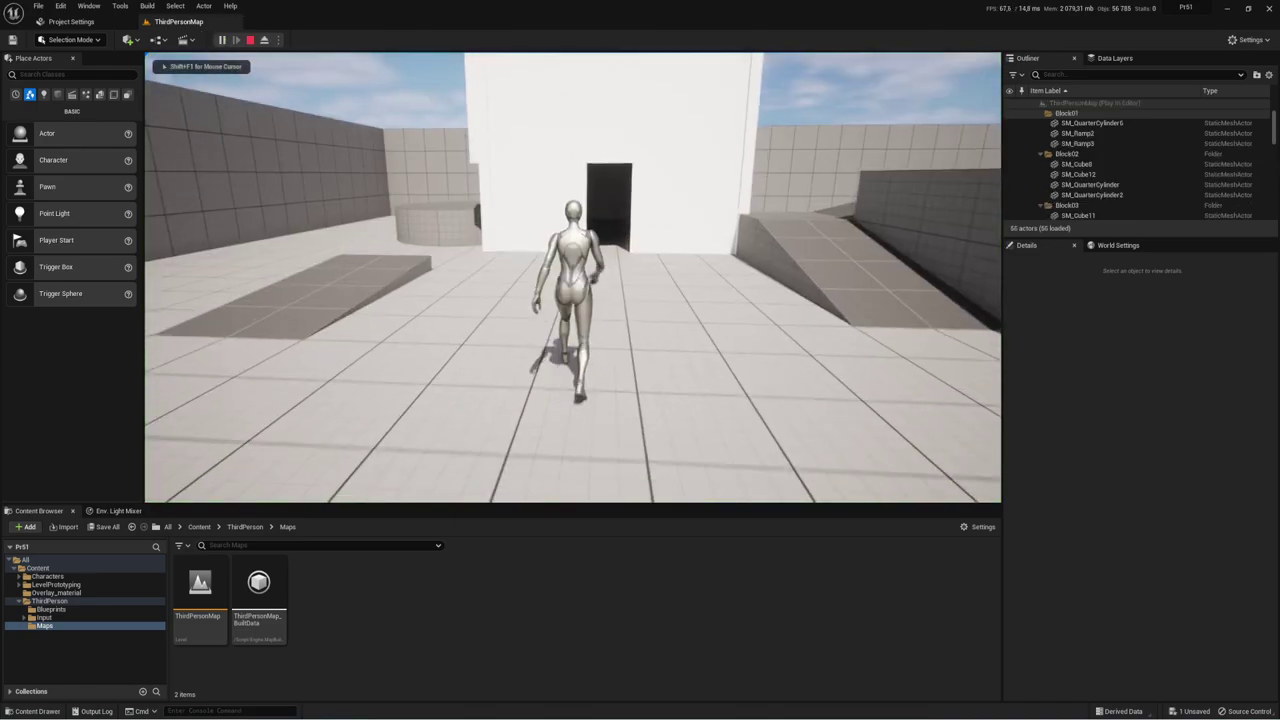
pyautogui.press('w')
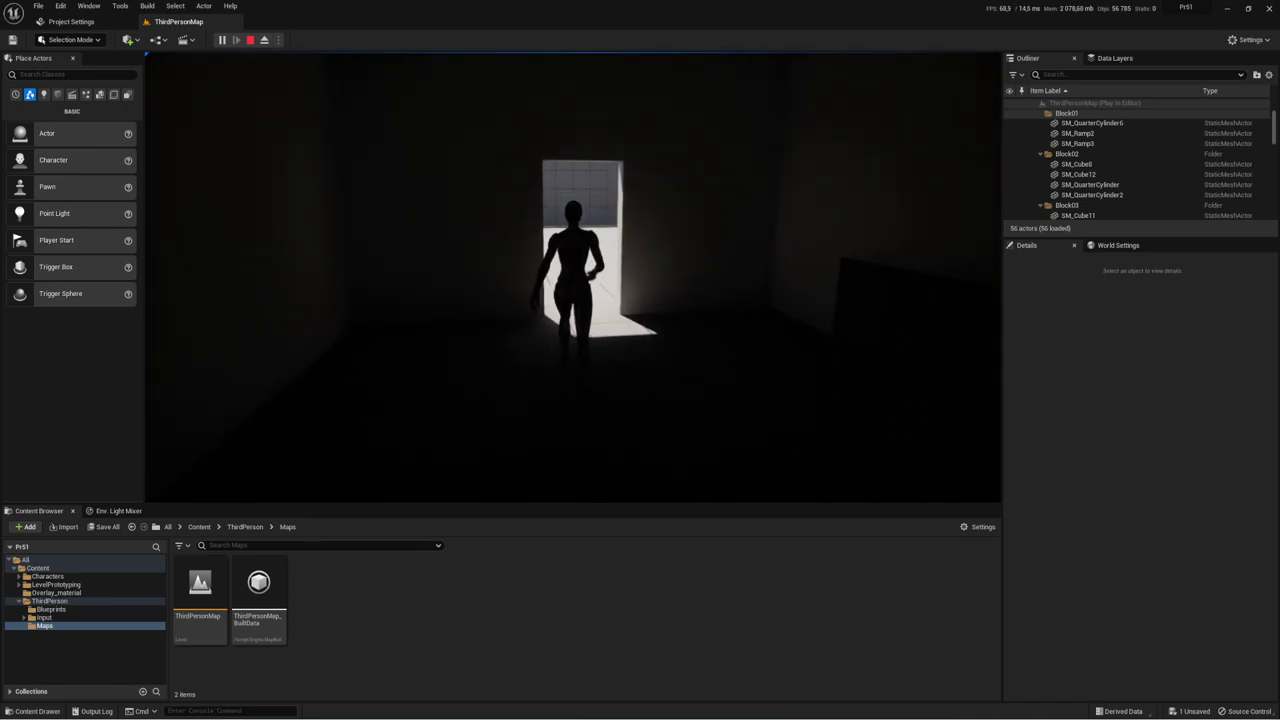
pyautogui.press('Escape')
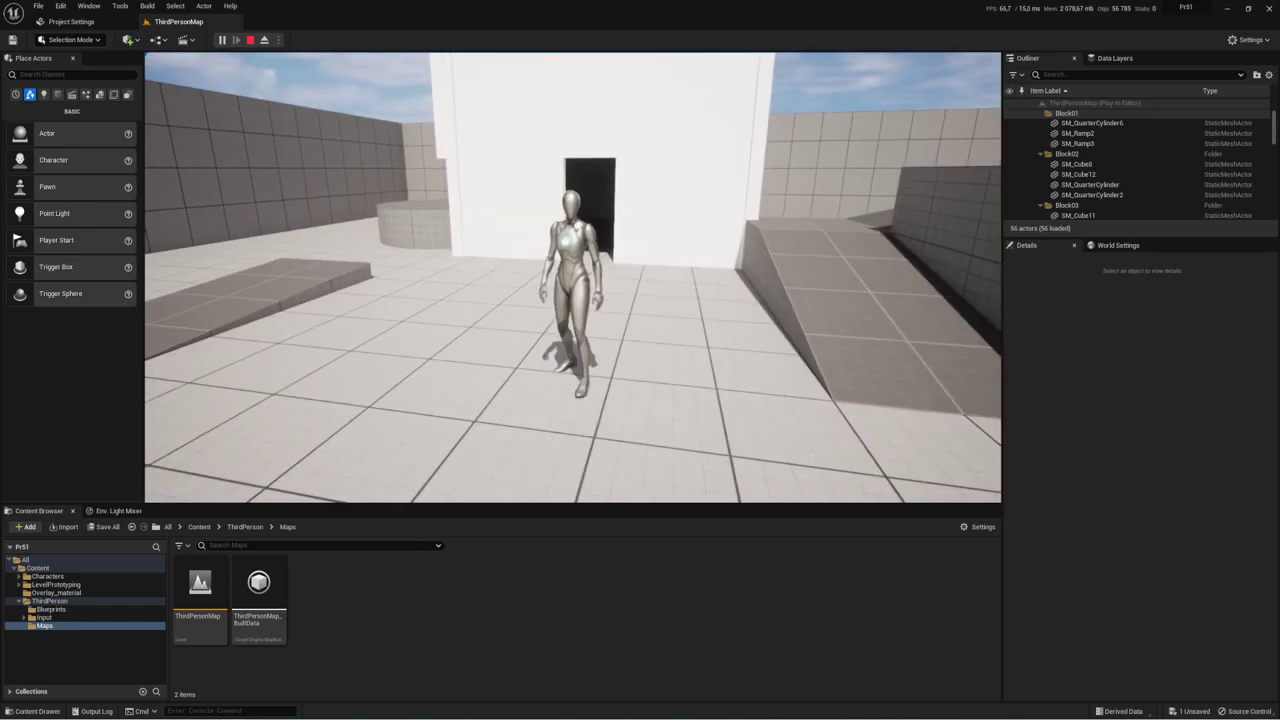
# Step: Re-check Auto Exposure in the Project Settings tab, then switch back to the ThirdPersonMap tab
pyautogui.click(70, 21)
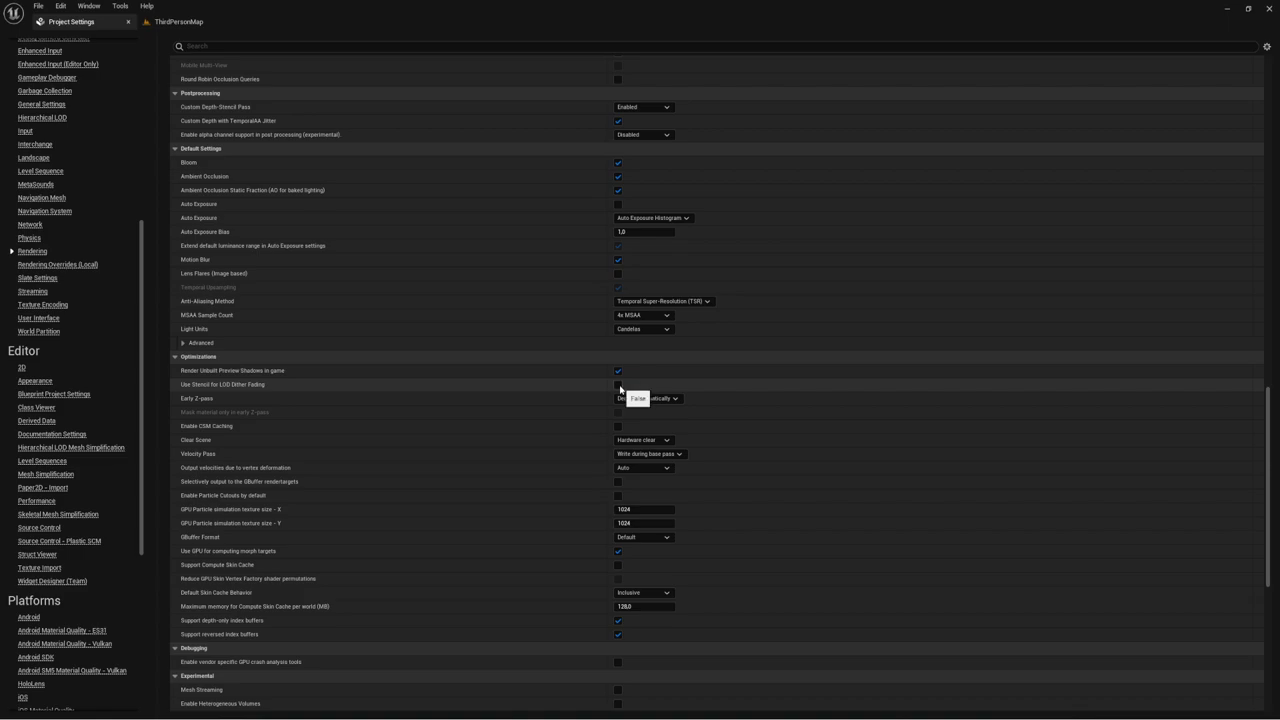
pyautogui.click(618, 204)
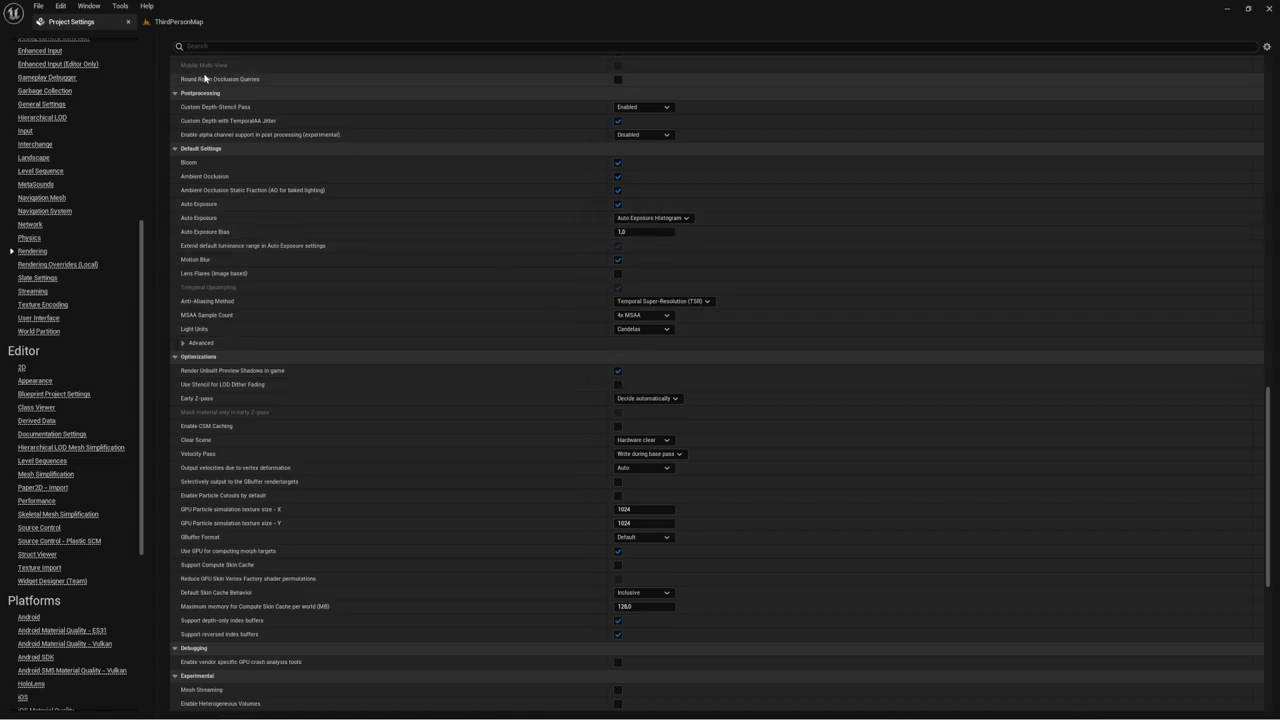
pyautogui.click(199, 21)
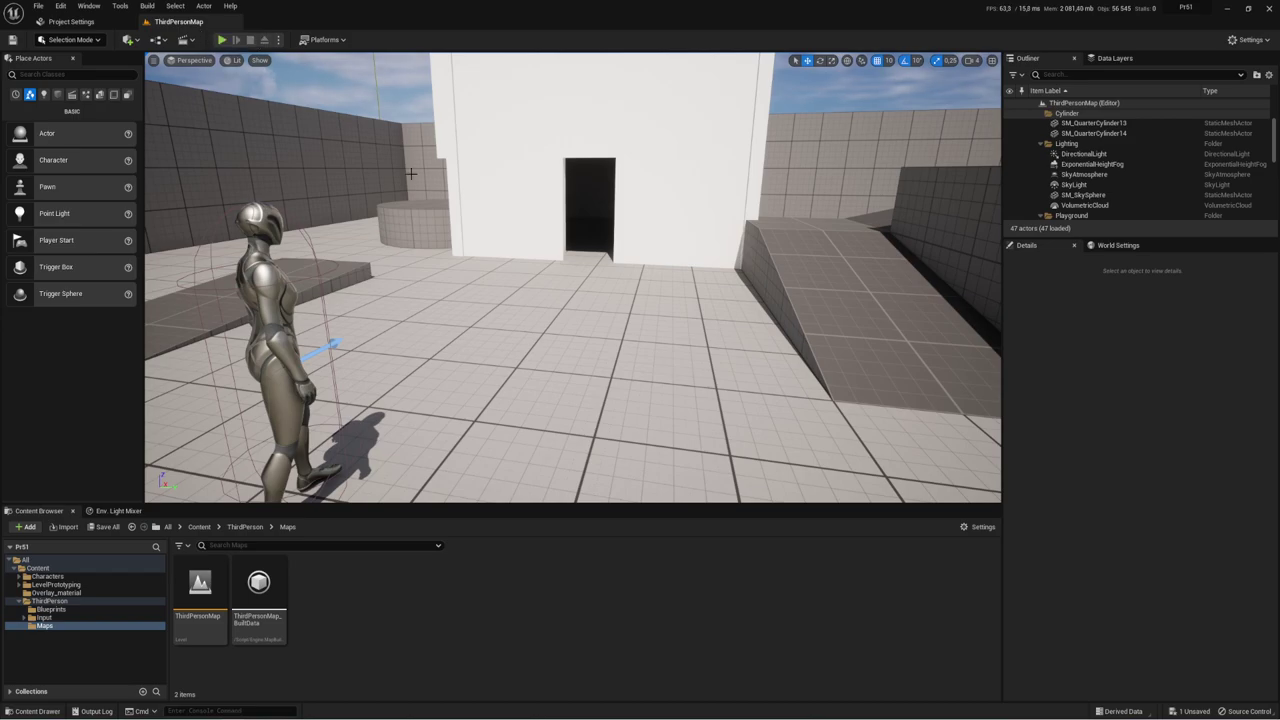
# Step: Drag a PostProcessVolume from the Visual Effects actors into the level beside the flat ramp
pyautogui.moveTo(529, 173); pyautogui.dragTo(737, 246, button='right')
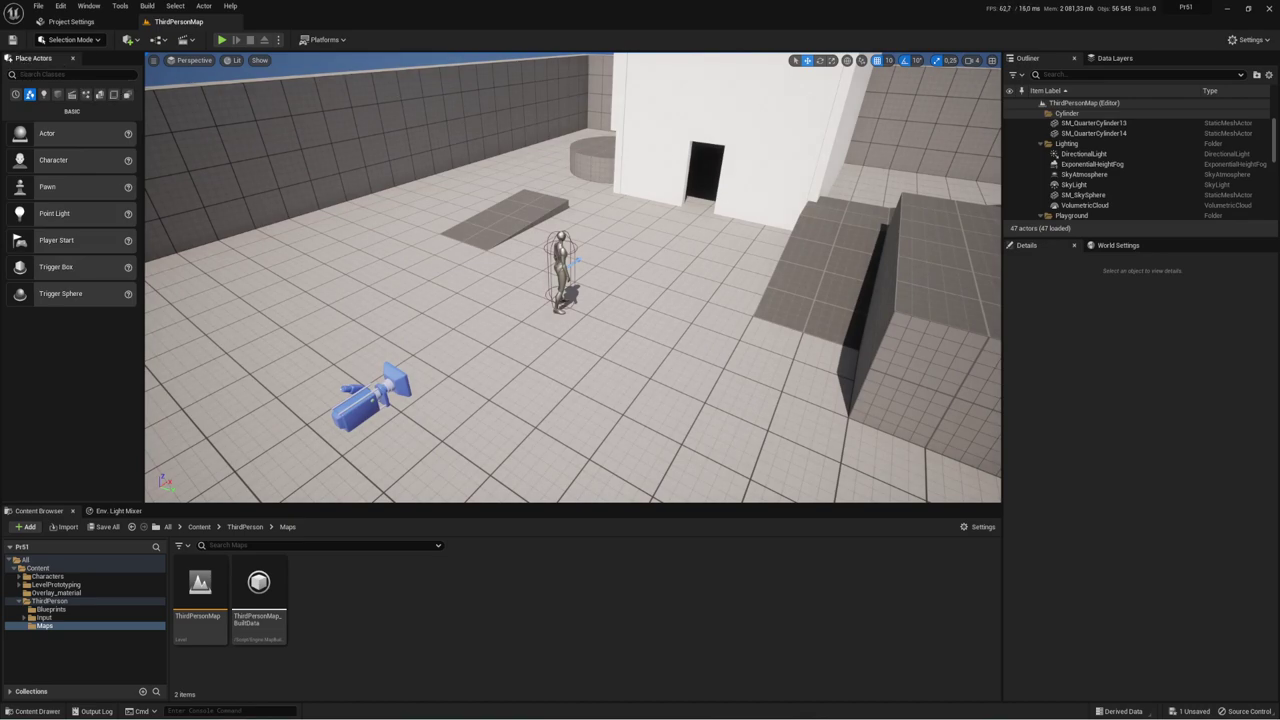
pyautogui.click(86, 94)
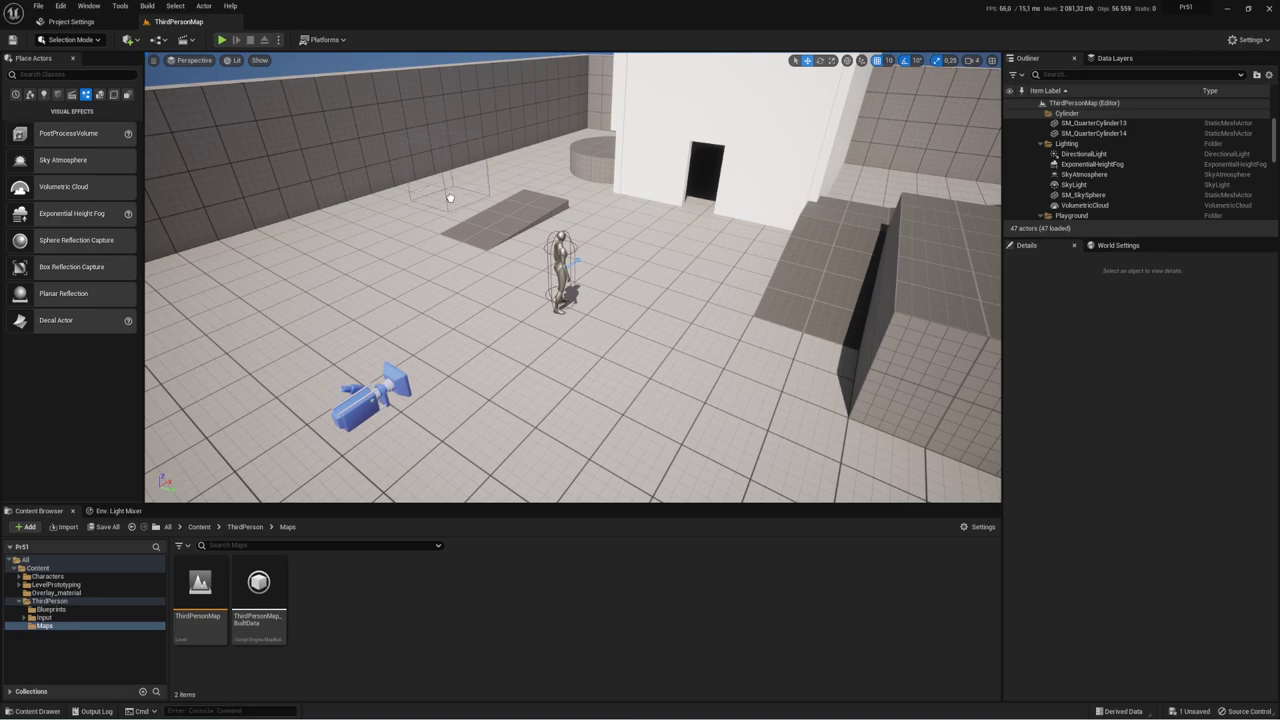
pyautogui.moveTo(231, 160); pyautogui.dragTo(448, 193)
# Step: Search the volume's Details for 'Unb', enable Infinite Extent (Unbound), then clear the search
pyautogui.click(1058, 348)
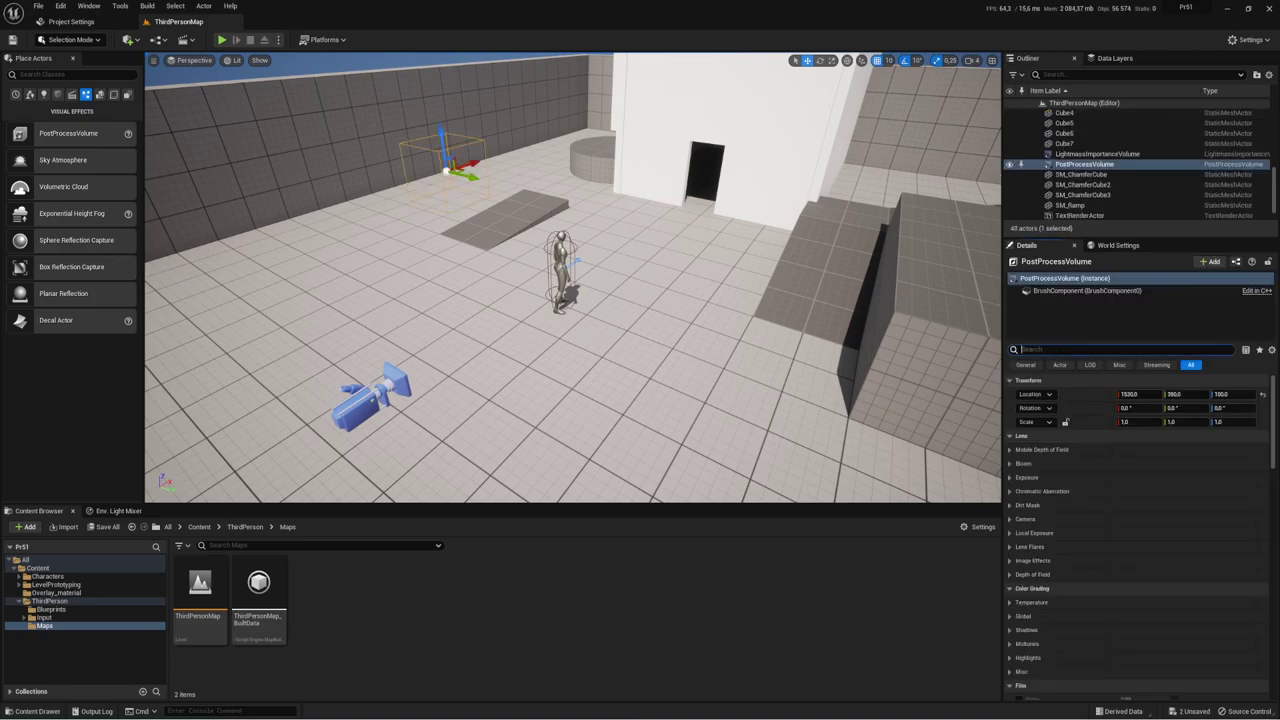
pyautogui.write('Unb')
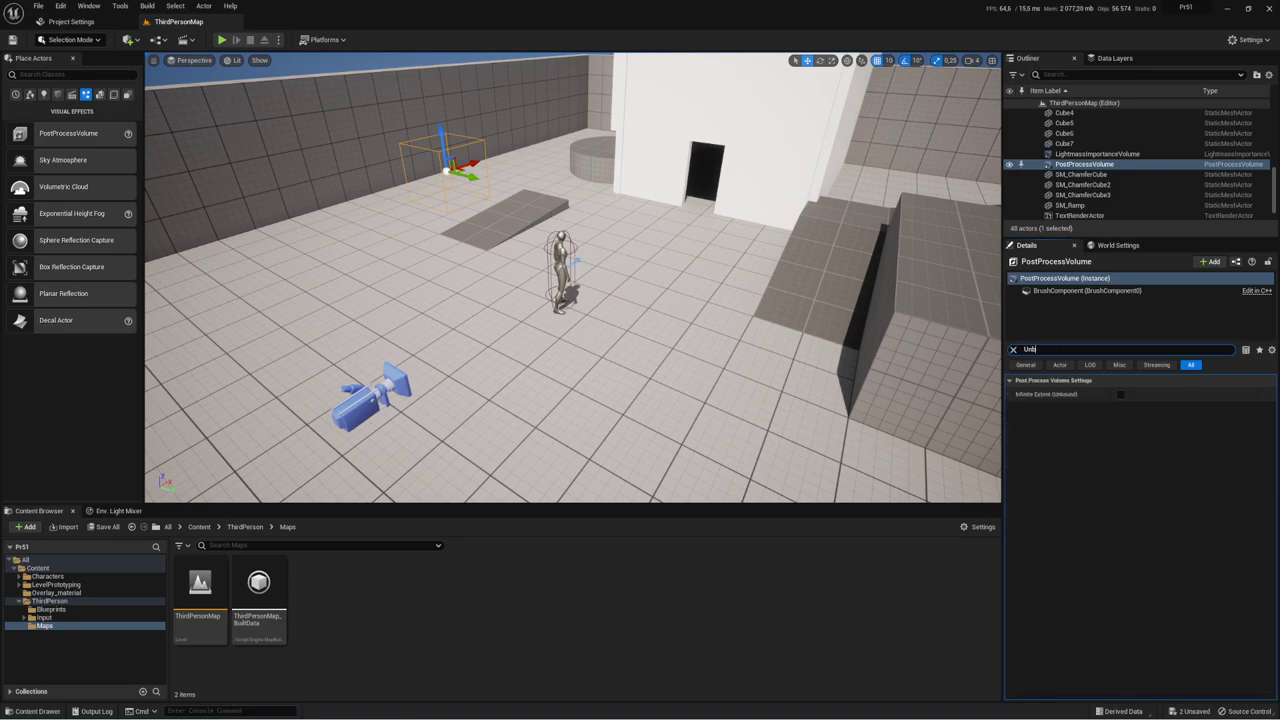
pyautogui.click(1121, 395)
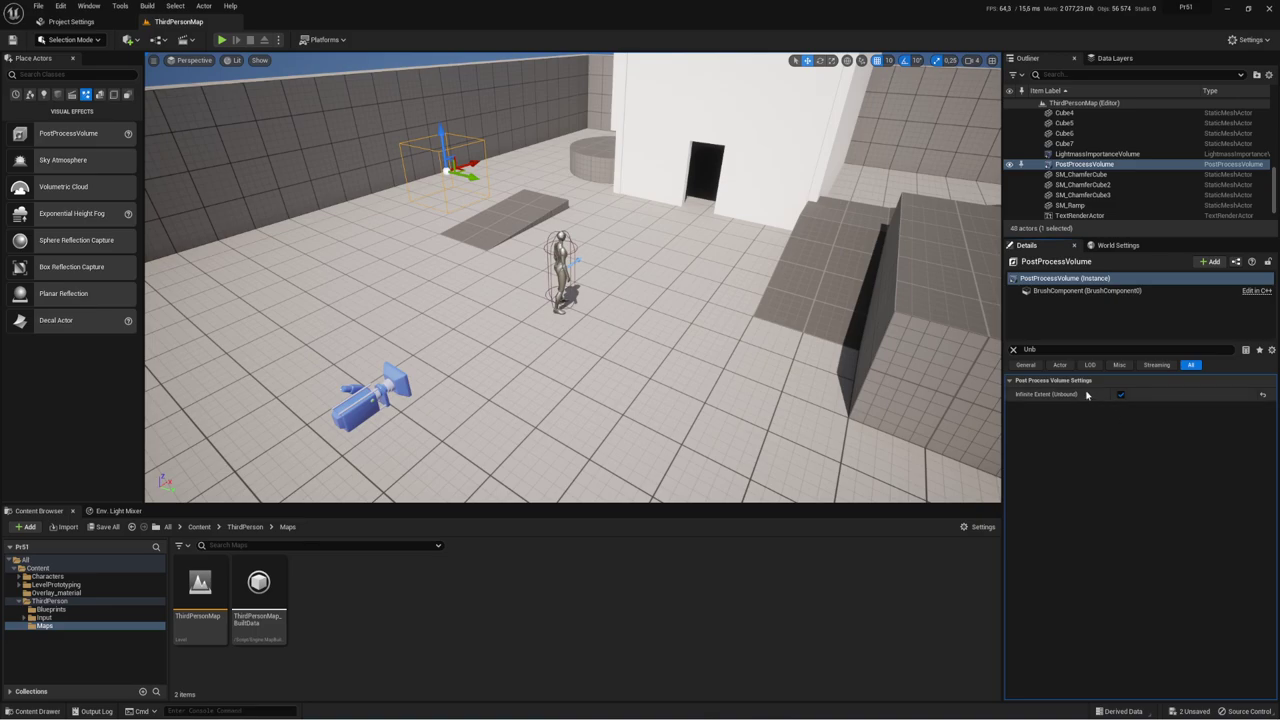
pyautogui.click(1012, 350)
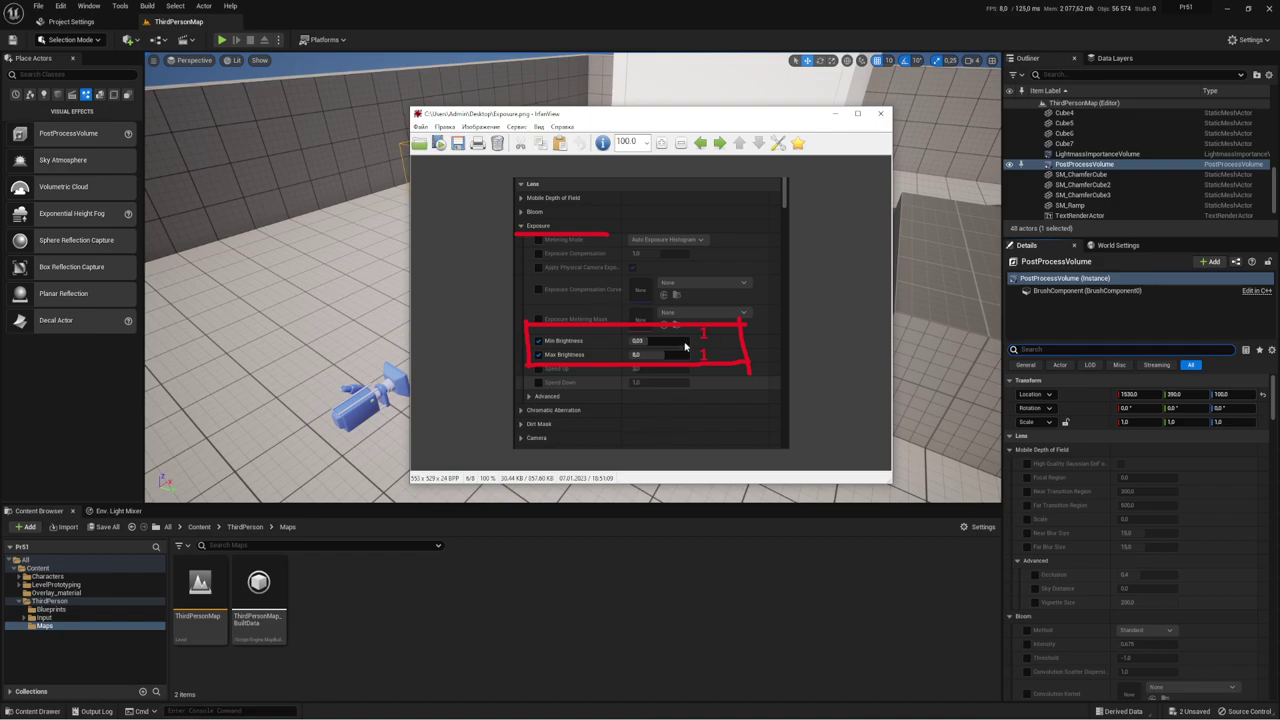
# Step: Close the Exposure reference screenshot and collapse the Mobile Depth of Field and Bloom sections
pyautogui.click(880, 113)
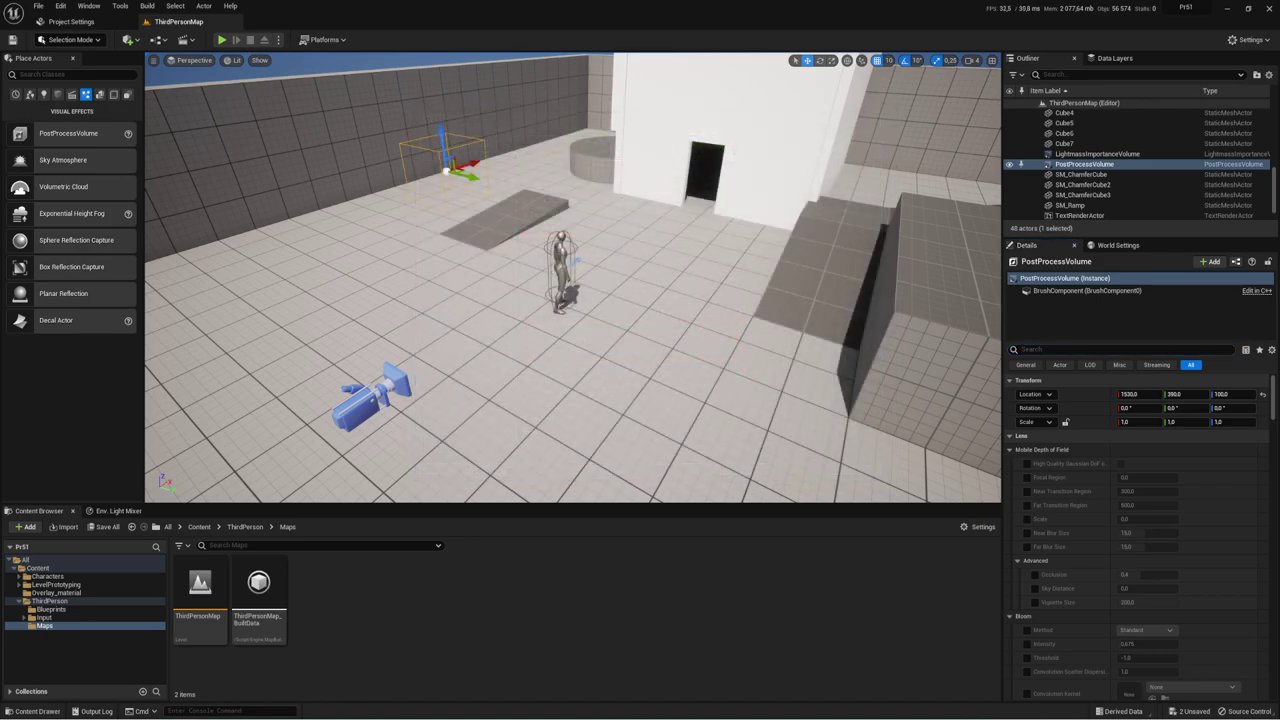
pyautogui.scroll(-2, 1043, 451)
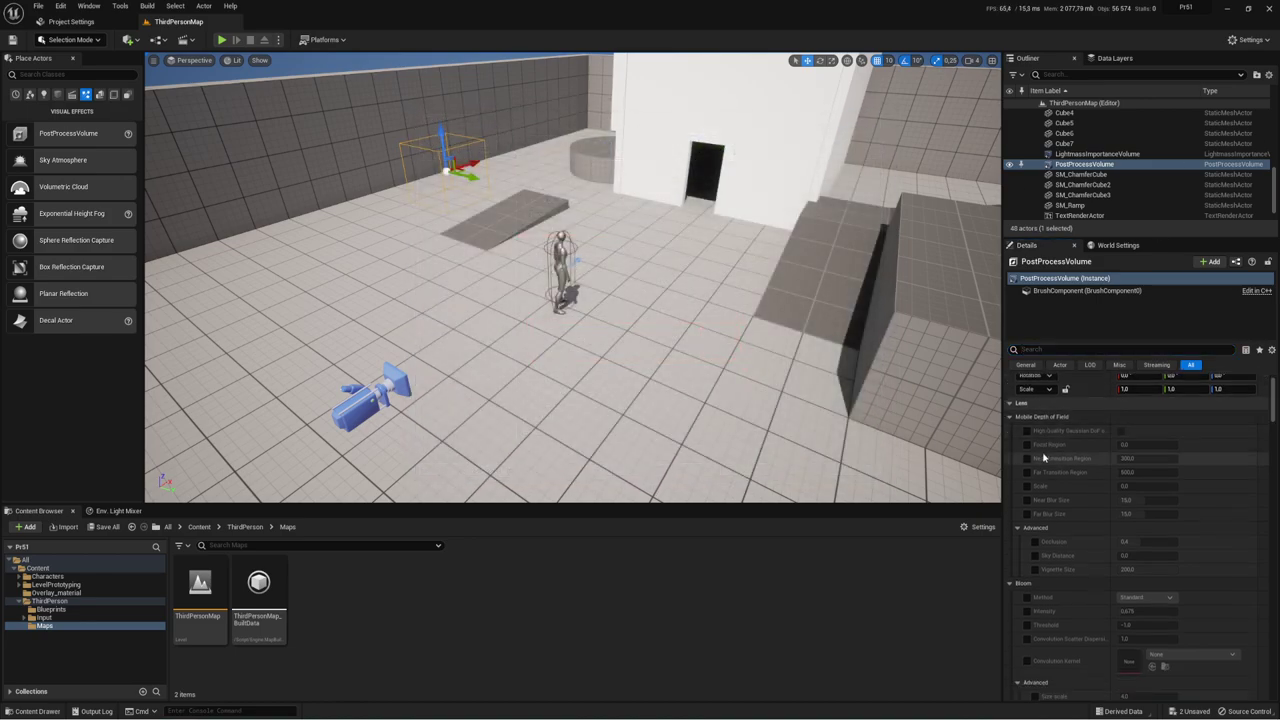
pyautogui.scroll(2, 1062, 443)
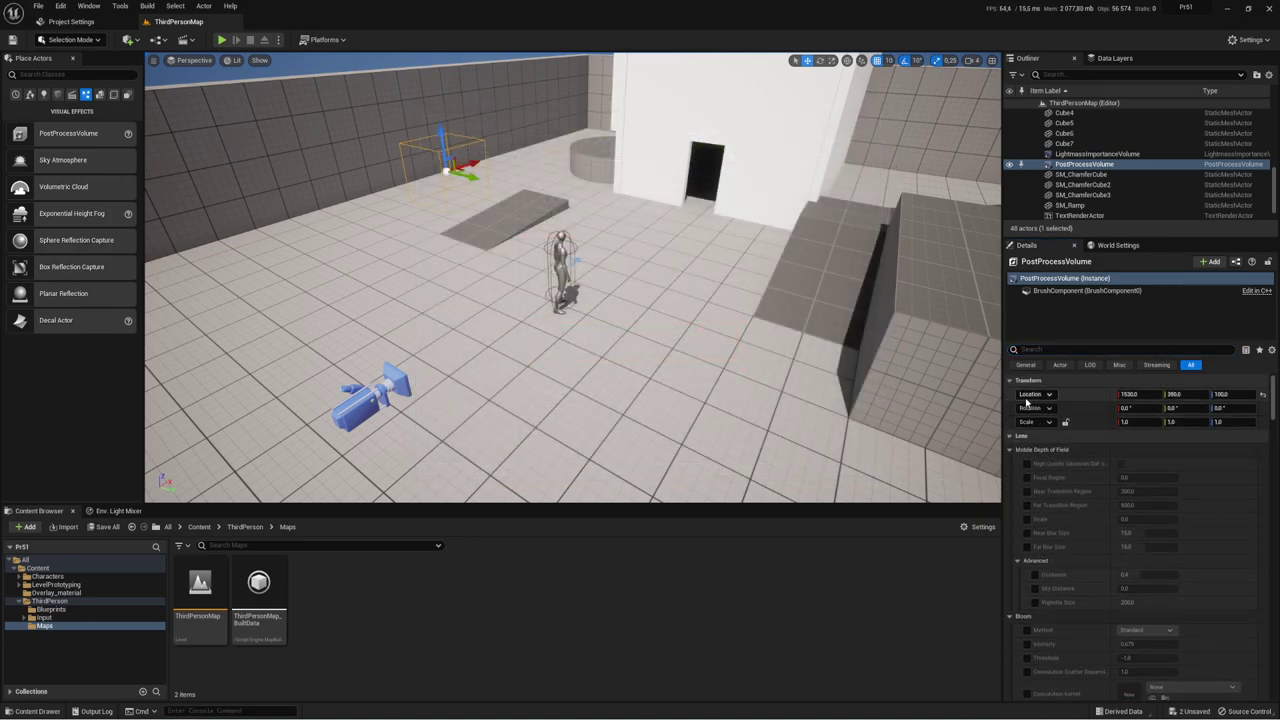
pyautogui.click(1011, 450)
pyautogui.click(1011, 464)
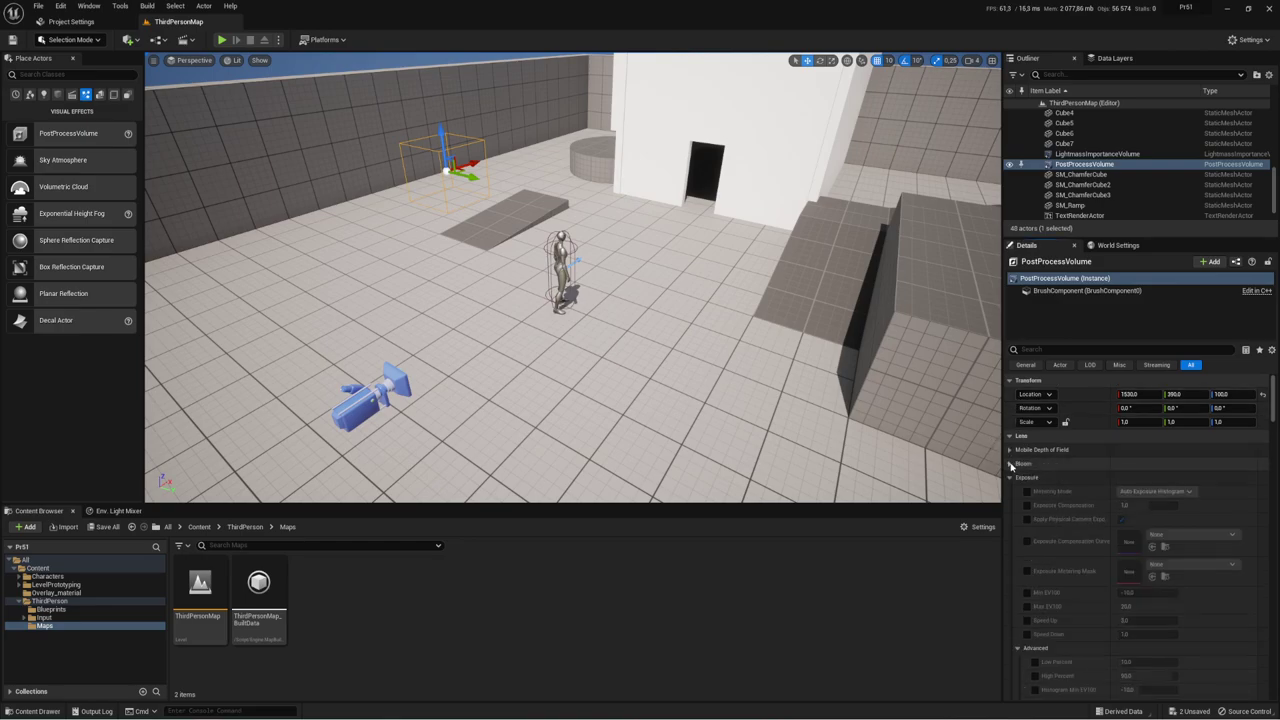
# Step: Scroll down to the Exposure section and enable the Min EV100 override
pyautogui.scroll(-1, 1047, 480)
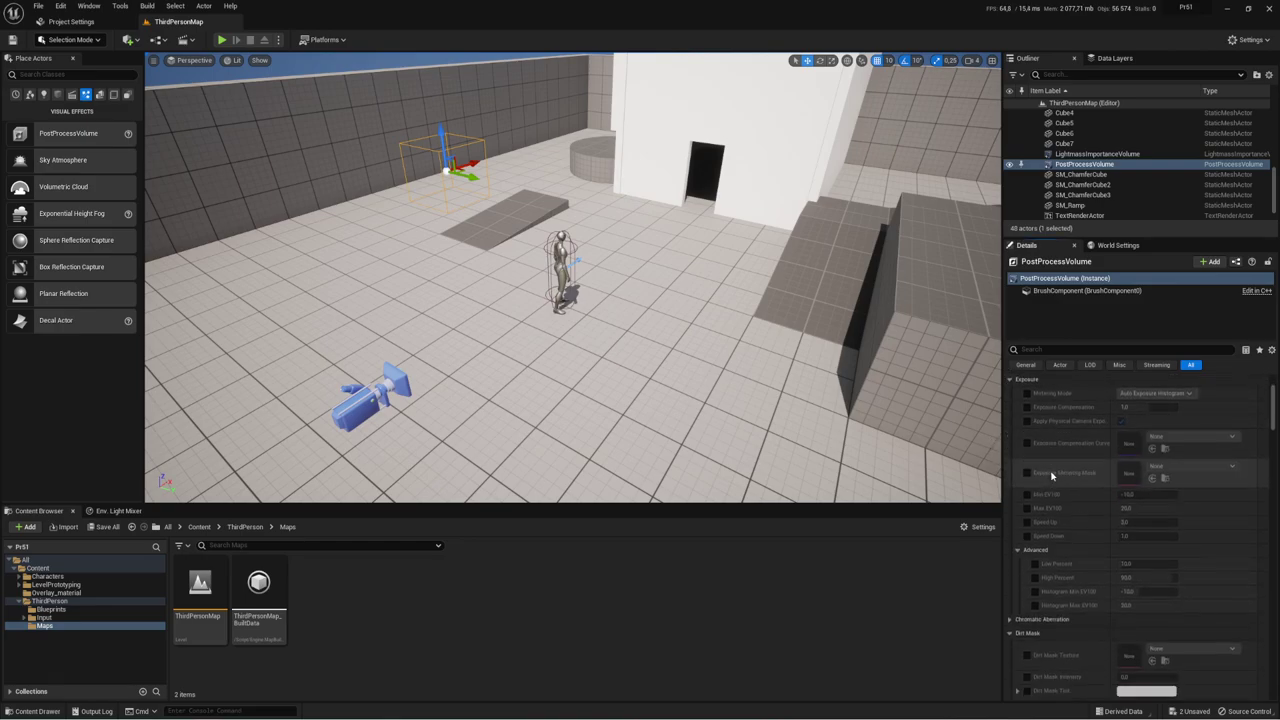
pyautogui.scroll(-1, 1052, 477)
pyautogui.scroll(-1, 1055, 480)
pyautogui.scroll(-1, 1028, 495)
pyautogui.click(1027, 495)
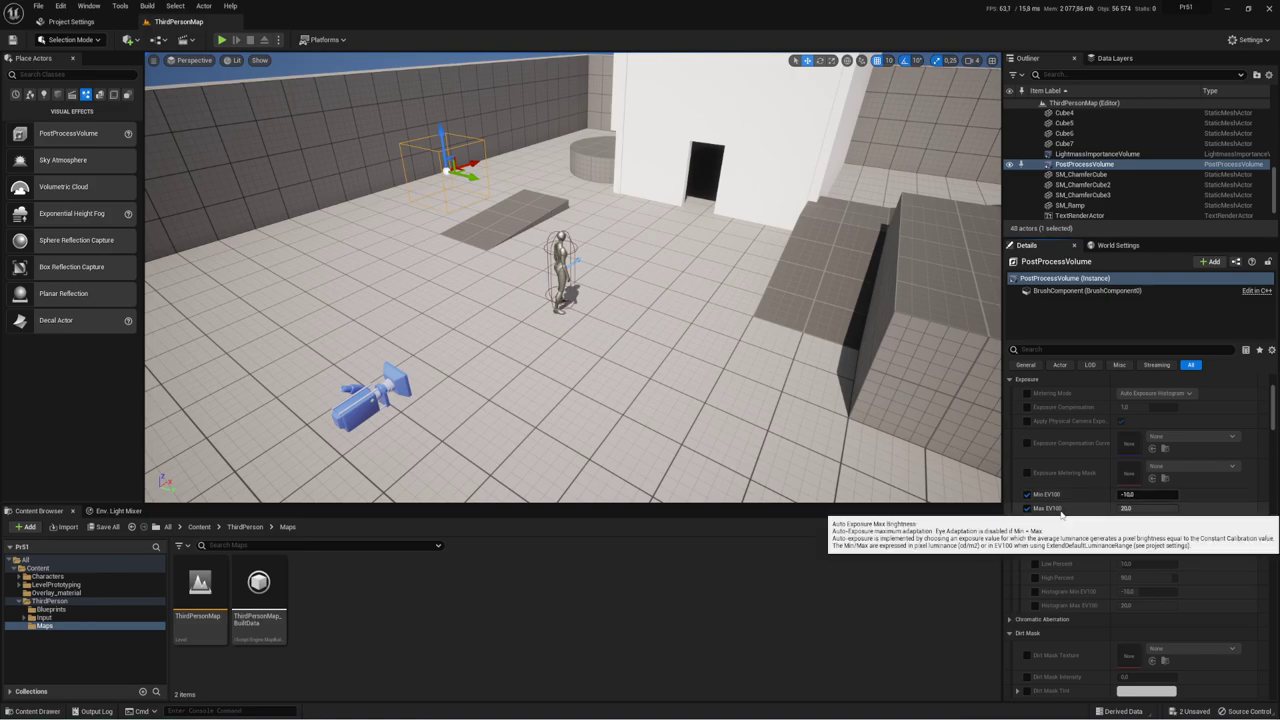
pyautogui.moveTo(1137, 494)
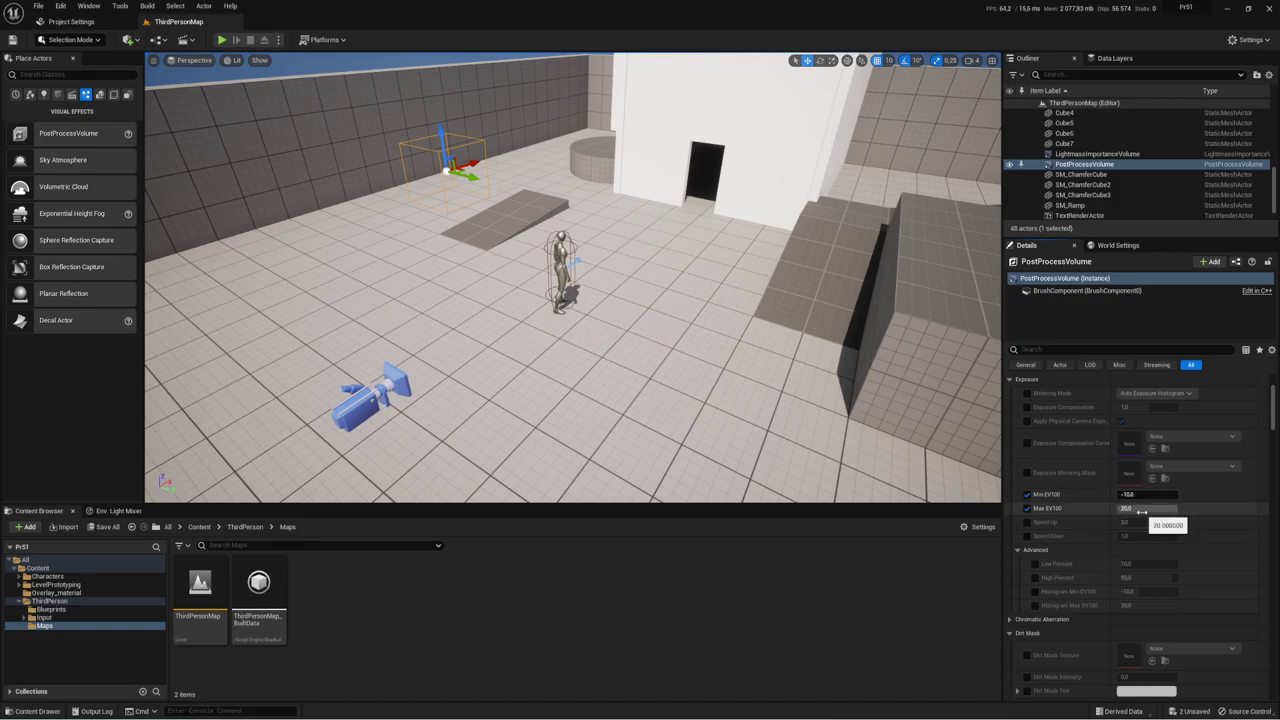
# Step: Set Min EV100 and Max EV100 to 0.0 and play-test the level
pyautogui.click(1135, 494)
pyautogui.write('0')
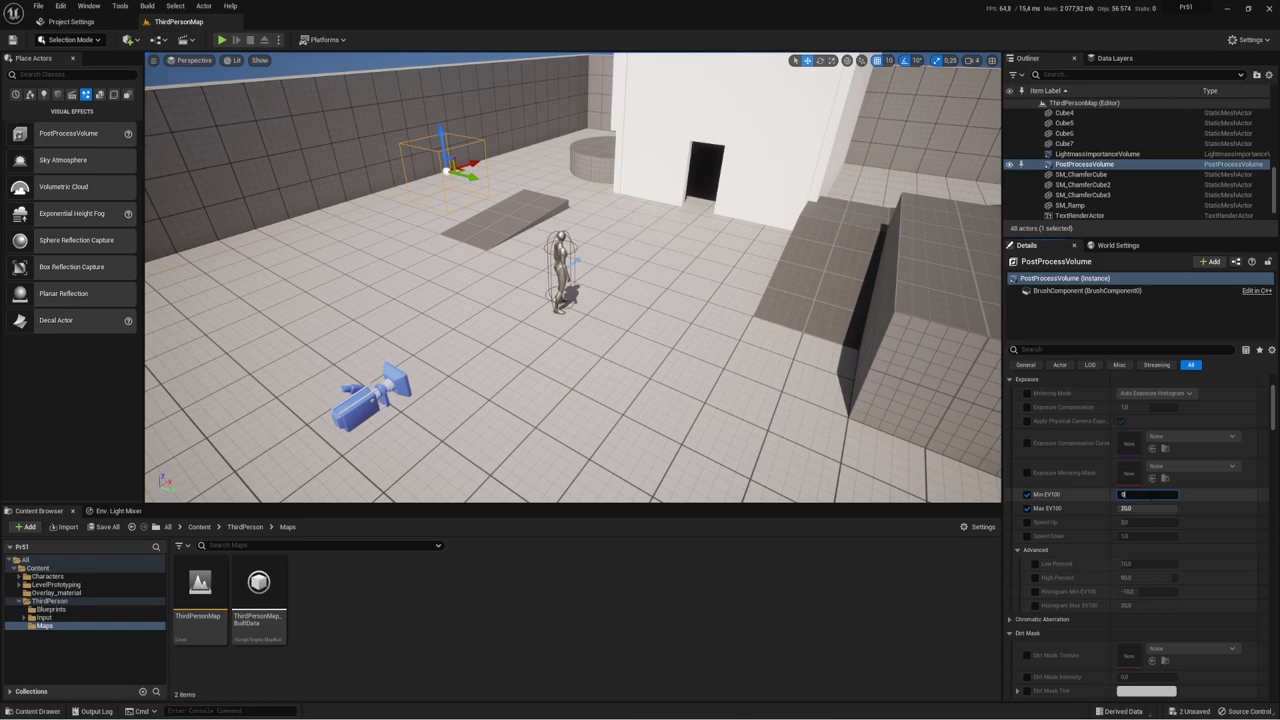
pyautogui.click(1142, 508)
pyautogui.write('0')
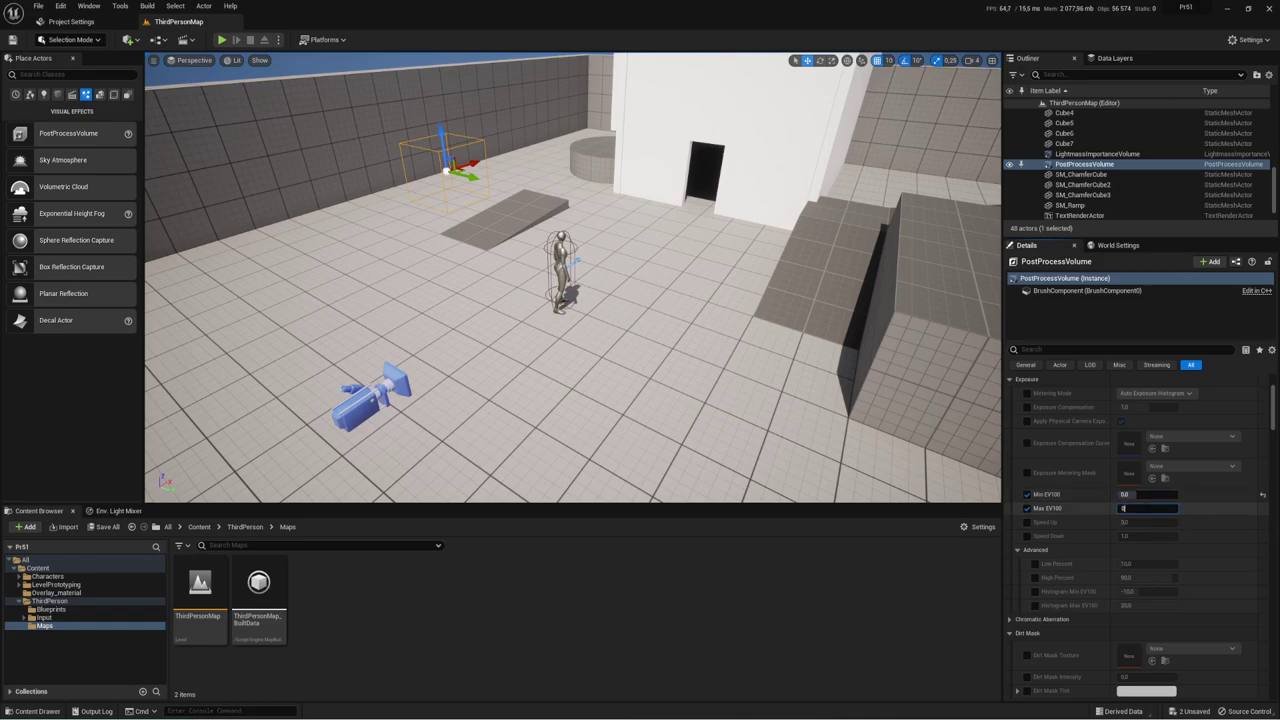
pyautogui.hotkey('shift', 'Tab')
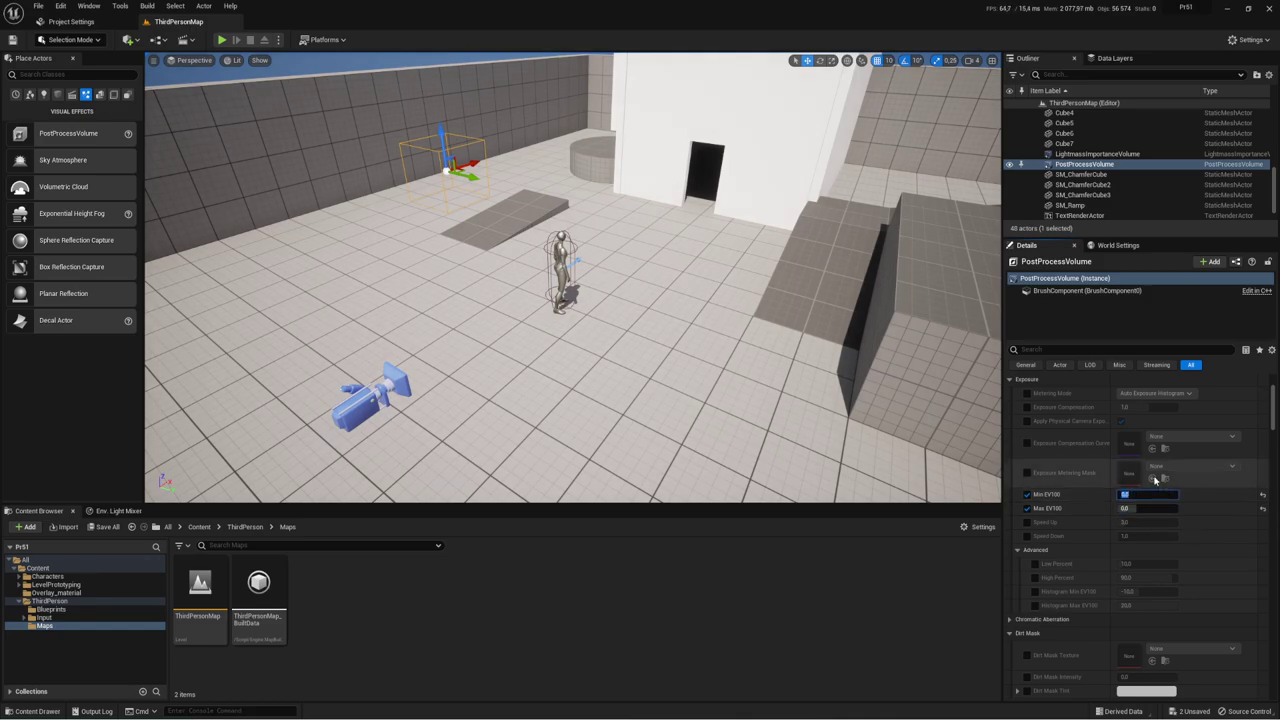
pyautogui.click(222, 40)
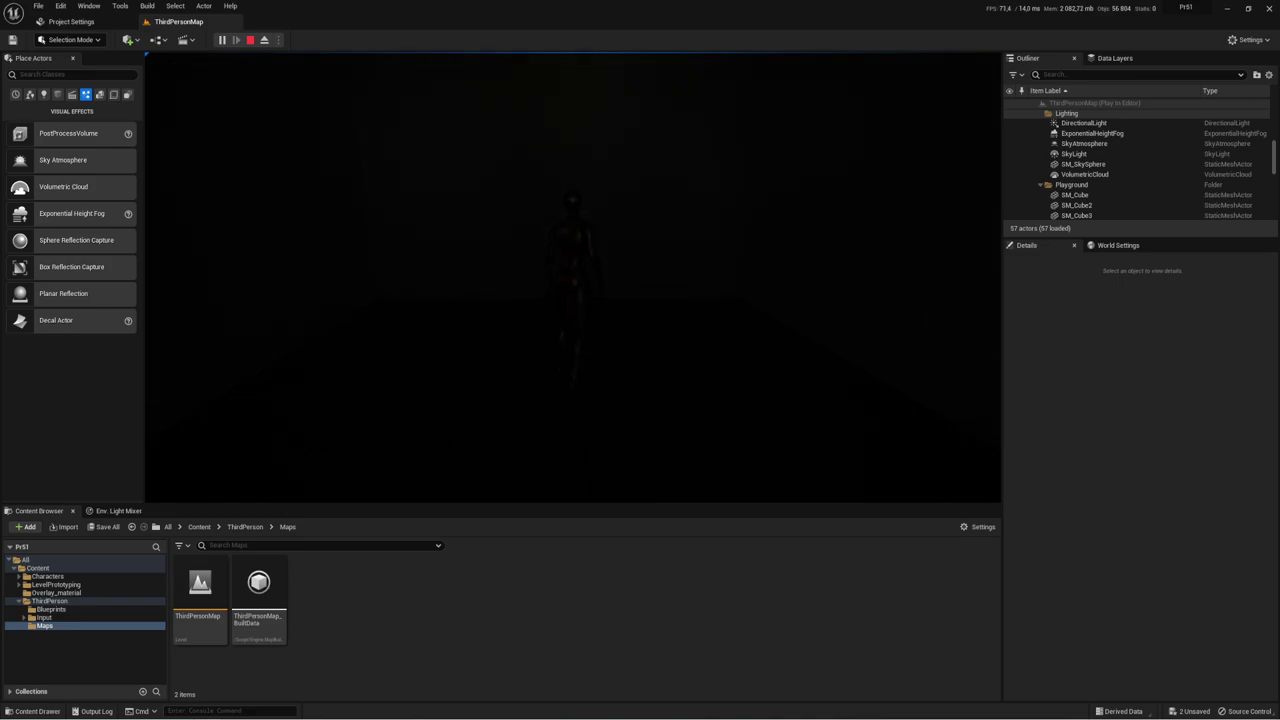
pyautogui.press('Escape')
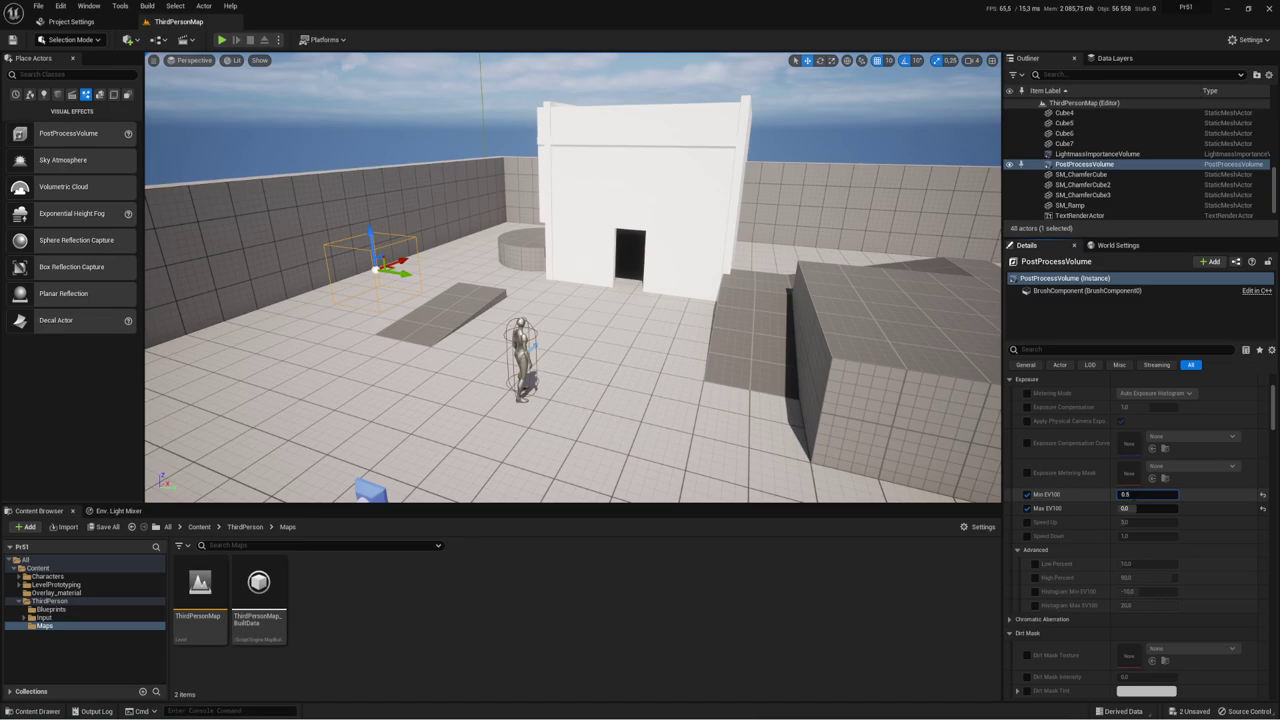
# Step: Try Min EV100 at 0.5 in a play-test, then set it to 1.0
pyautogui.click(1147, 508)
pyautogui.write('0.5')
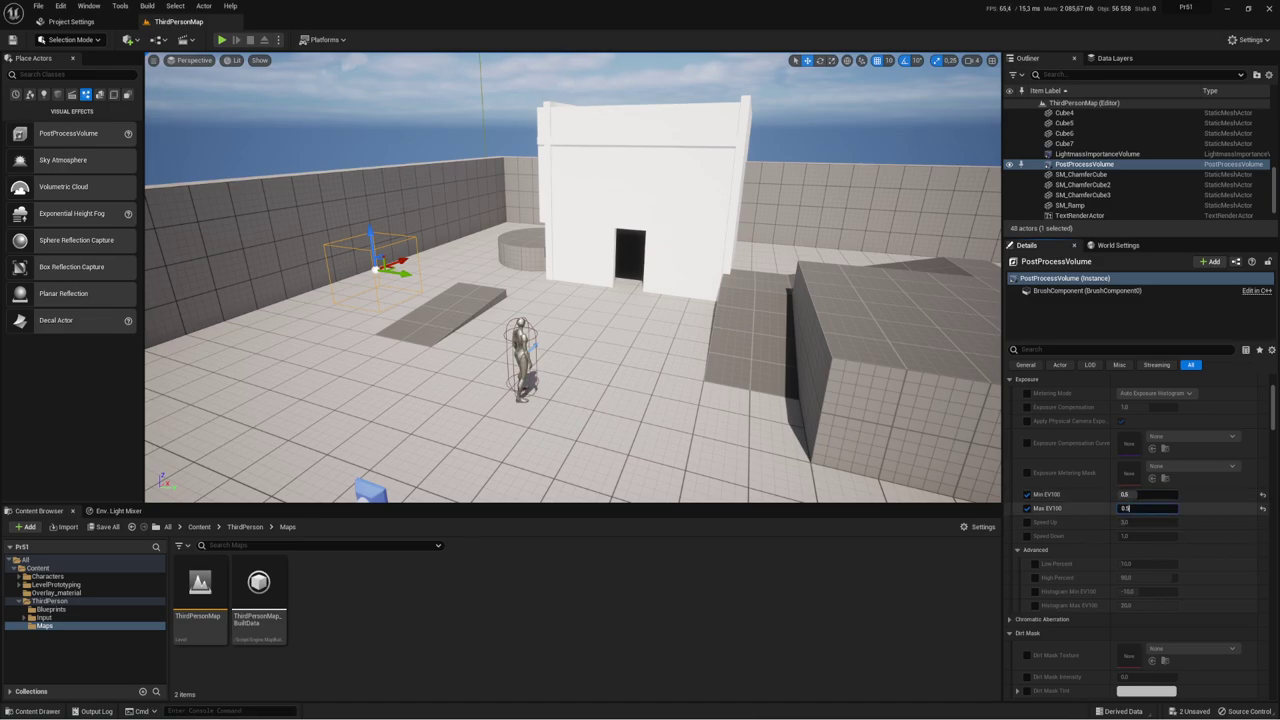
pyautogui.click(219, 40)
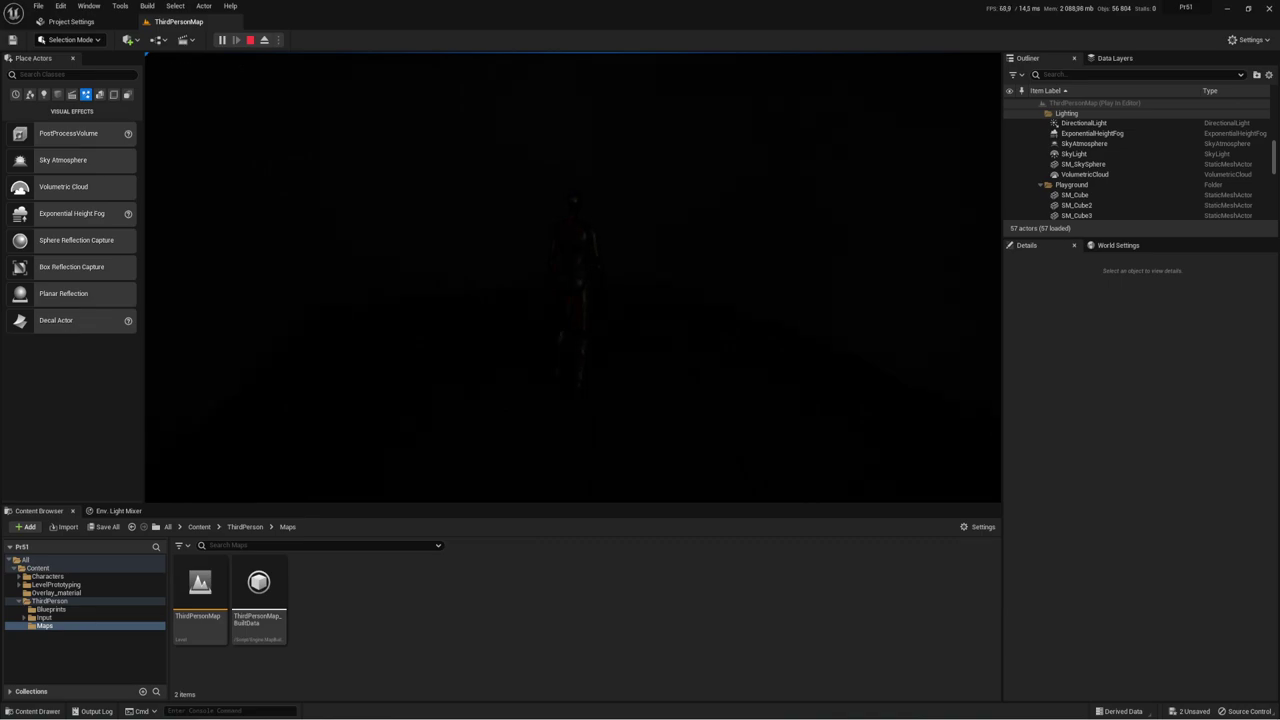
pyautogui.press('Escape')
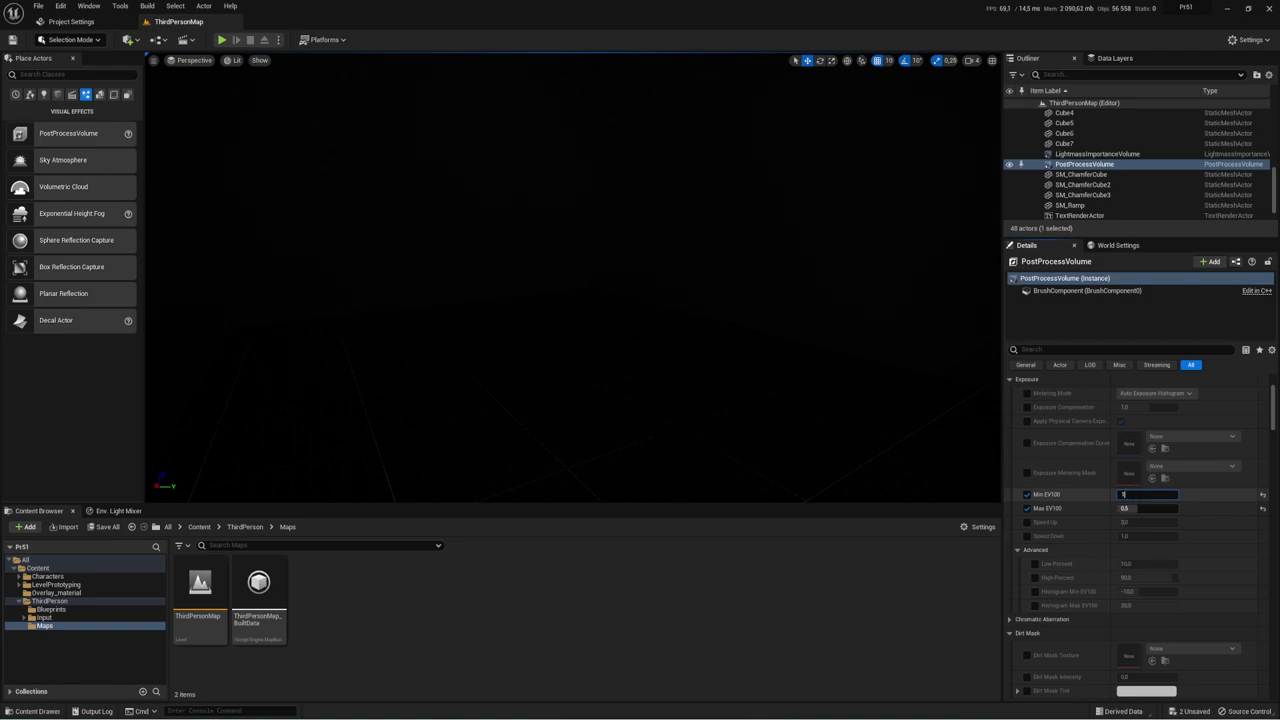
pyautogui.press('Return')
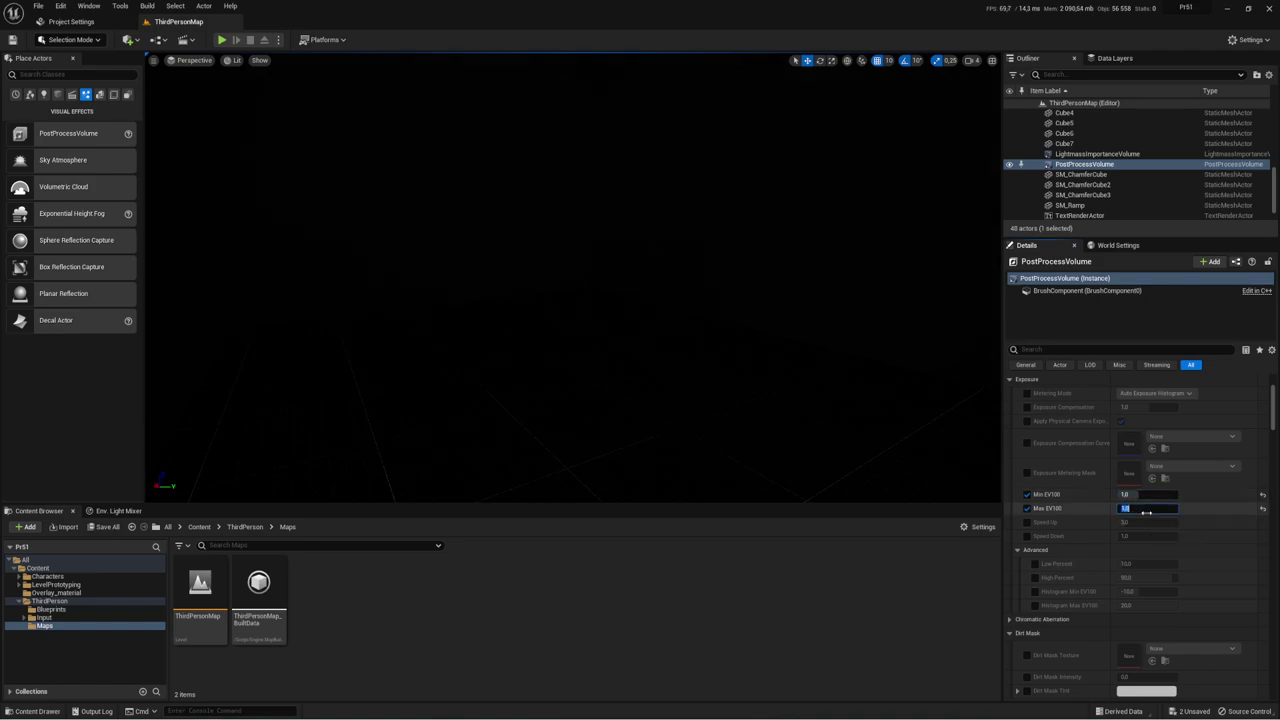
# Step: Play-test the level, walking the character through the doorway into the dark room
pyautogui.click(222, 40)
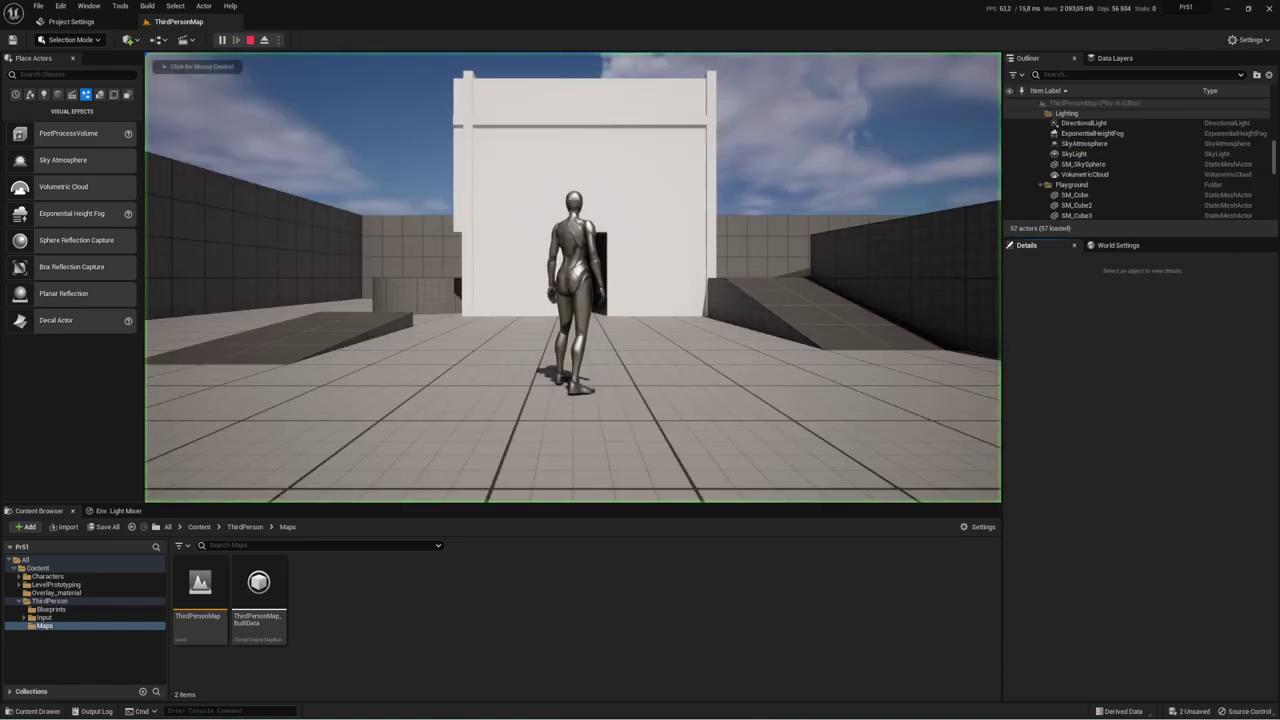
pyautogui.press('w')
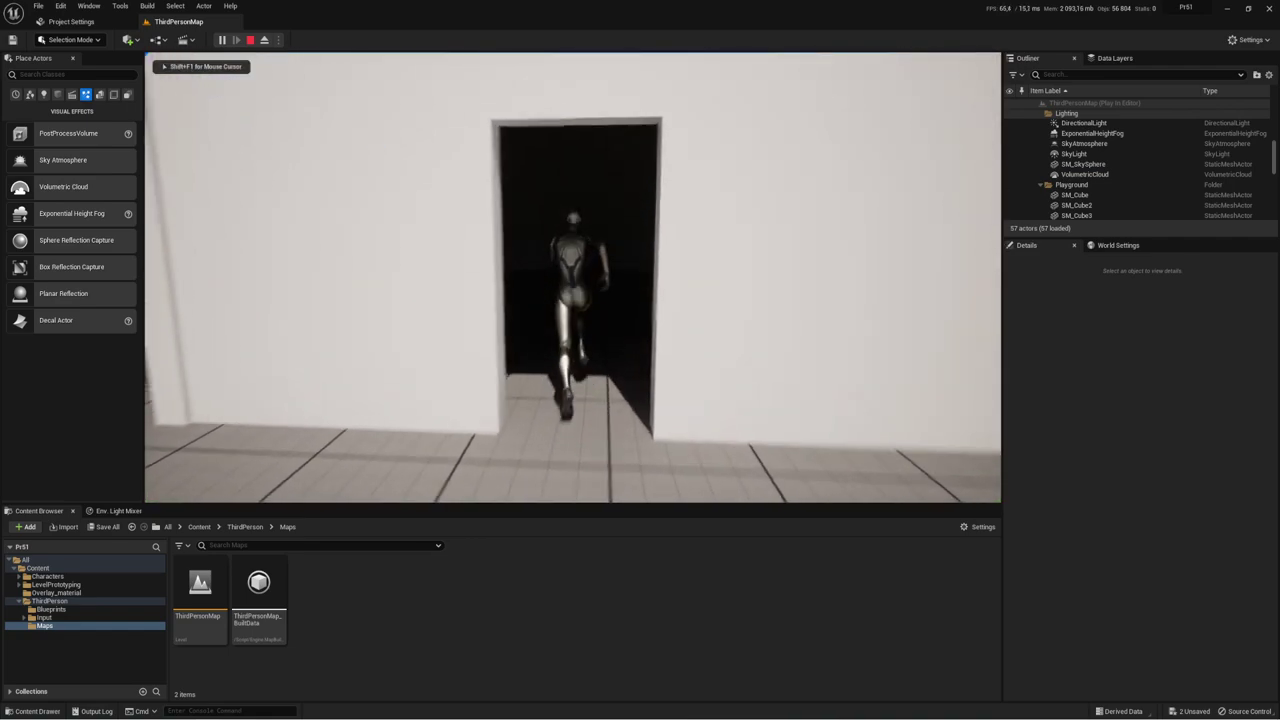
pyautogui.press('w')
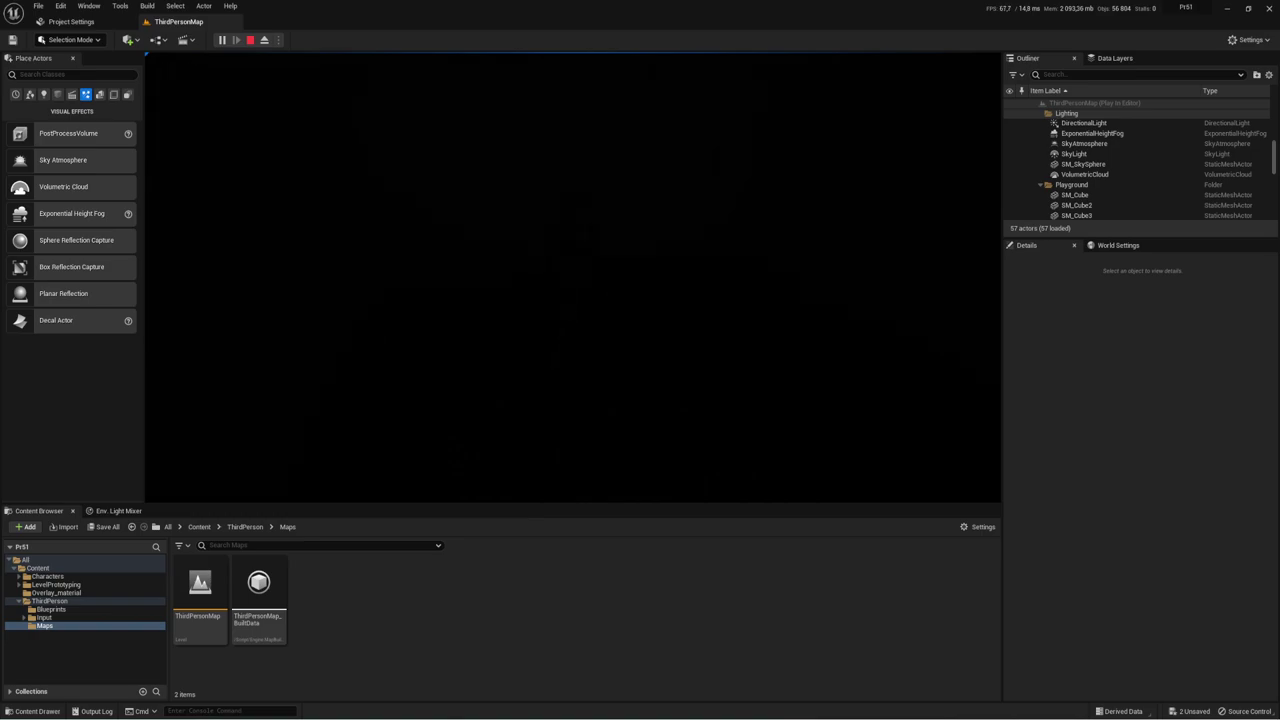
pyautogui.press('Escape')
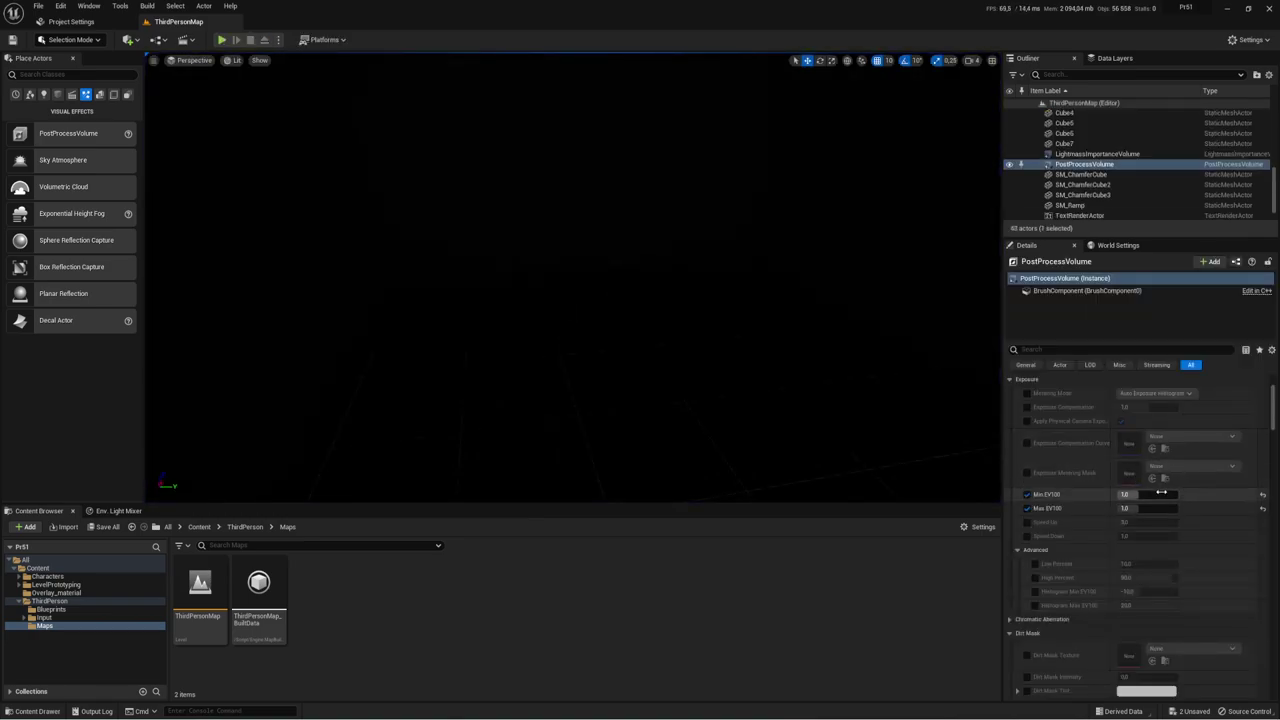
# Step: Set Min EV100 to 2.0 and play-test the level again
pyautogui.click(1161, 492)
pyautogui.press('Tab')
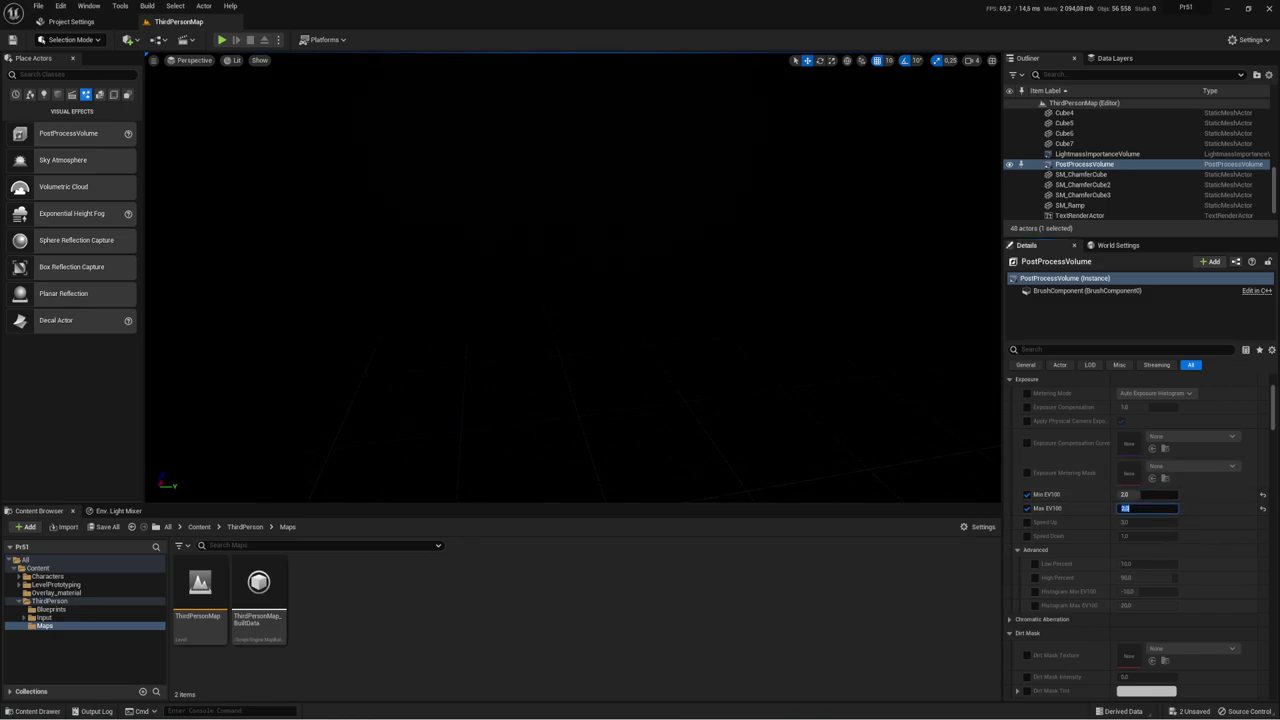
pyautogui.click(229, 39)
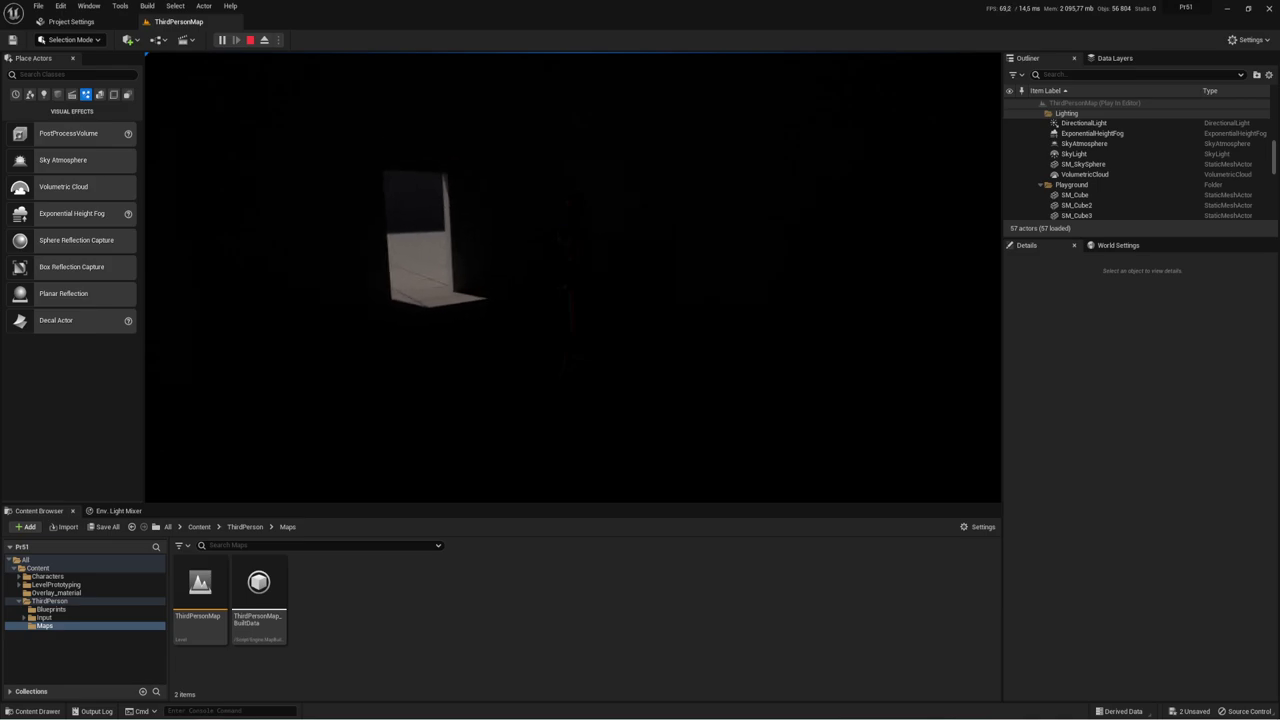
pyautogui.press('Escape')
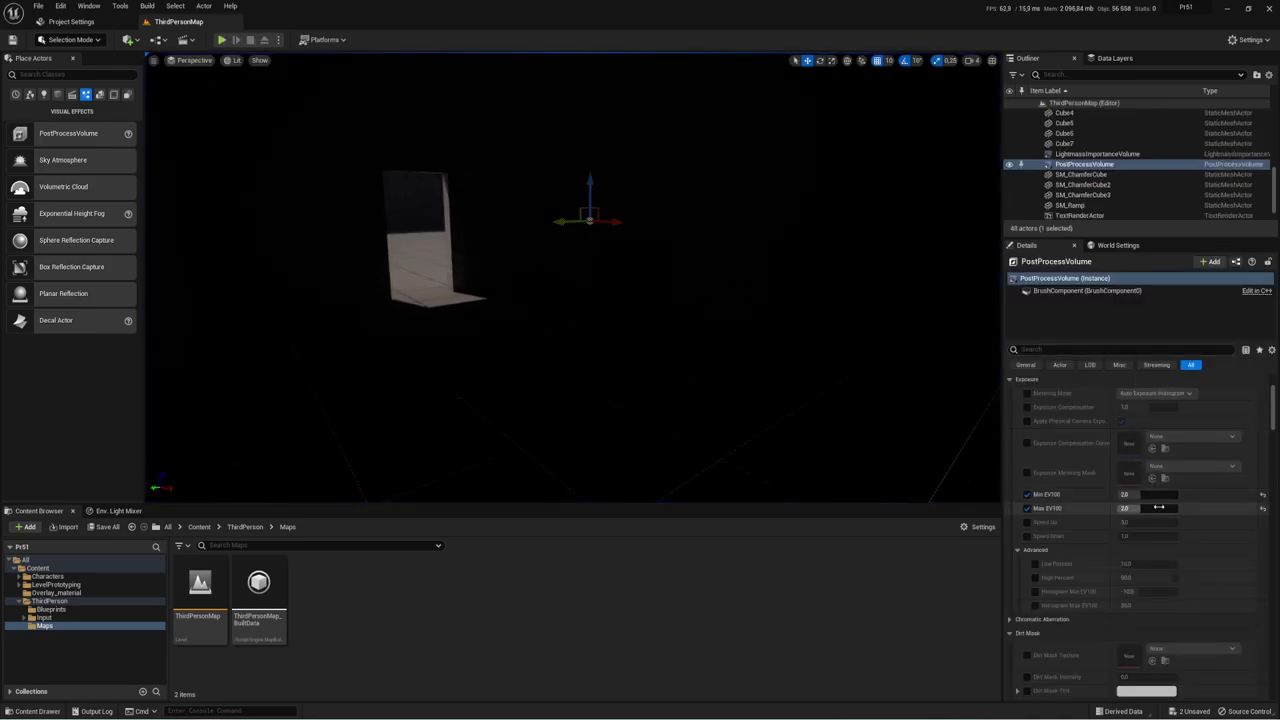
# Step: Set Min EV100 to -1.0 and Max EV100 to 1.0, then start a play-test
pyautogui.moveTo(1124, 494); pyautogui.dragTo(1138, 494)
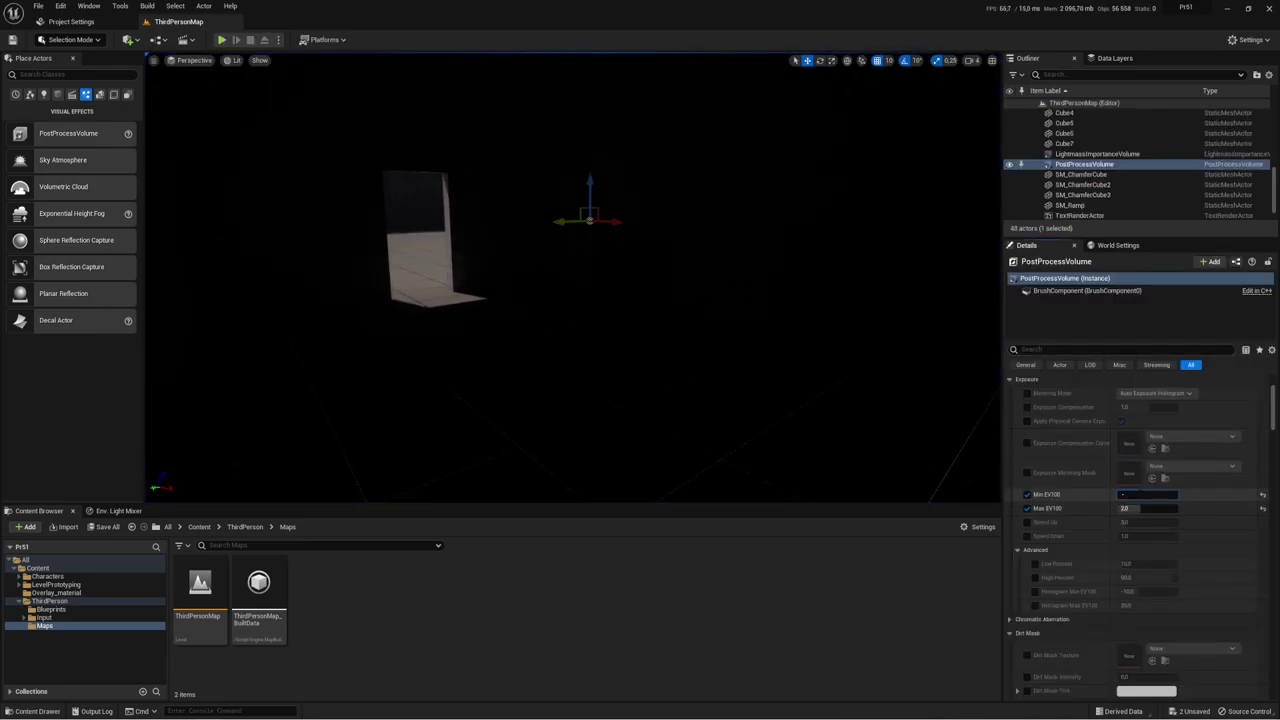
pyautogui.click(1141, 508)
pyautogui.write('1')
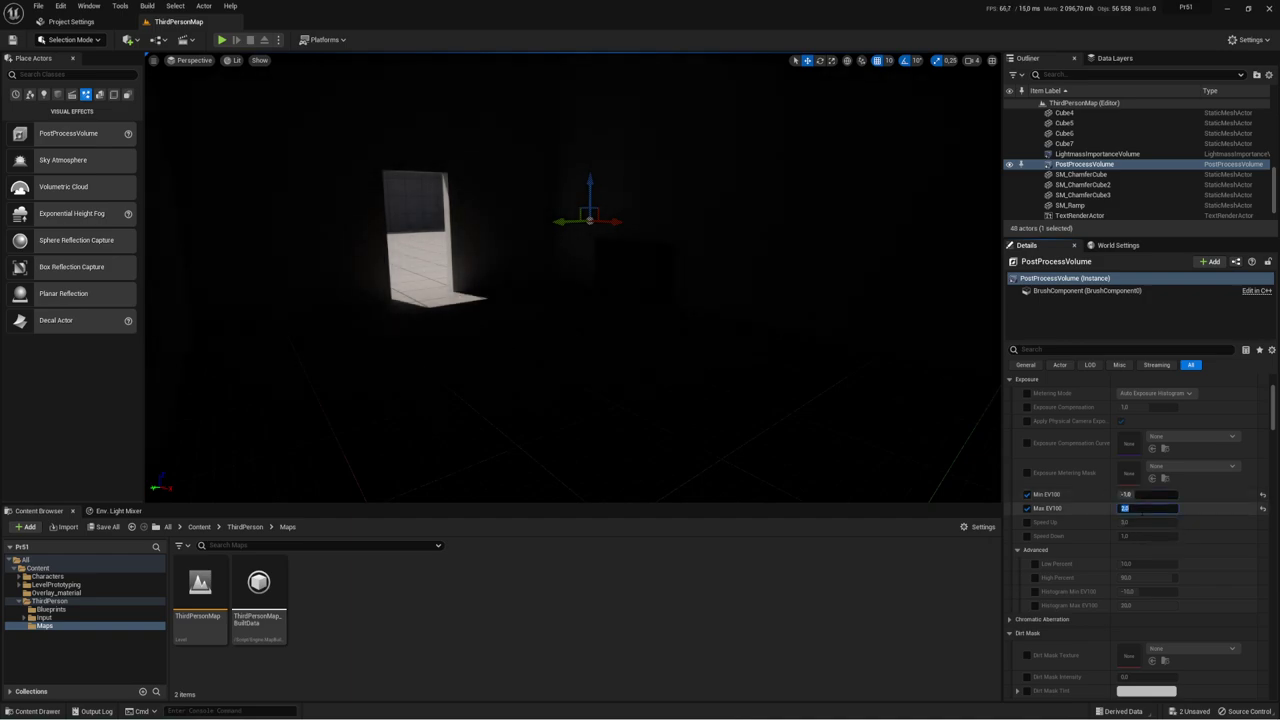
pyautogui.click(1130, 494)
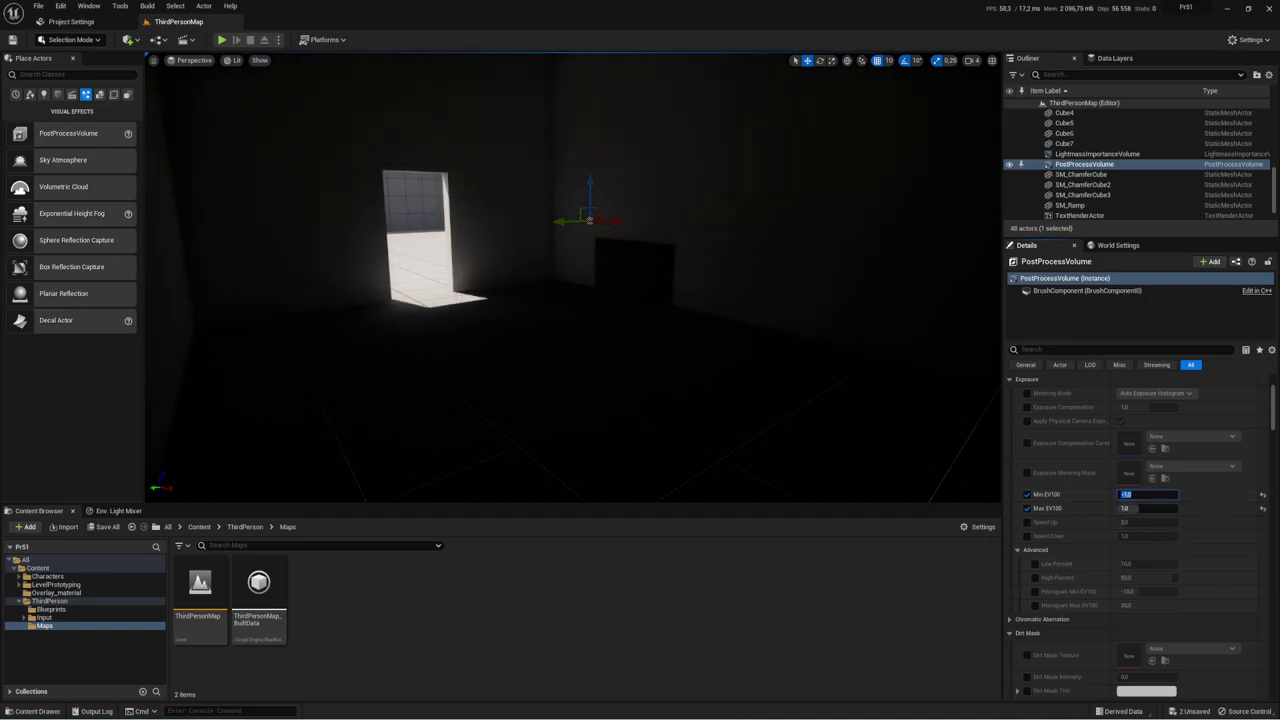
pyautogui.click(221, 39)
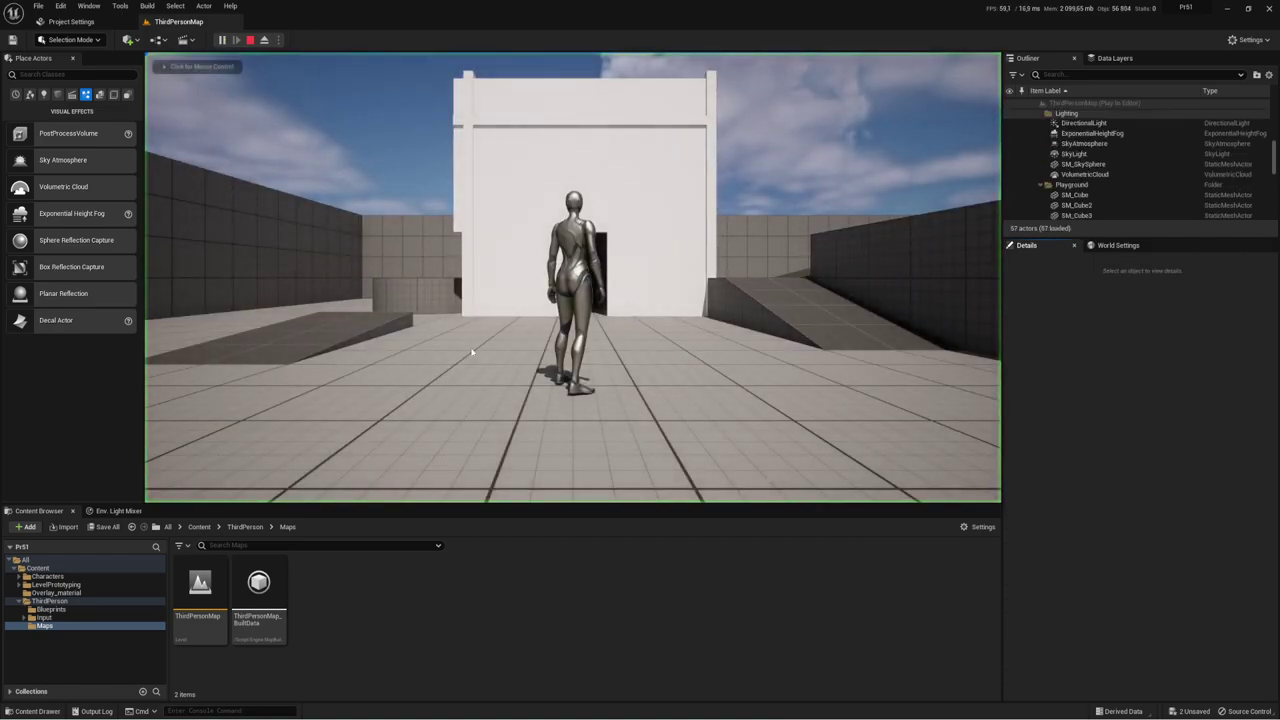
# Step: After walking toward the building, set Min EV100 -0.5 and Max EV100 0.5 and replay
pyautogui.press('w')
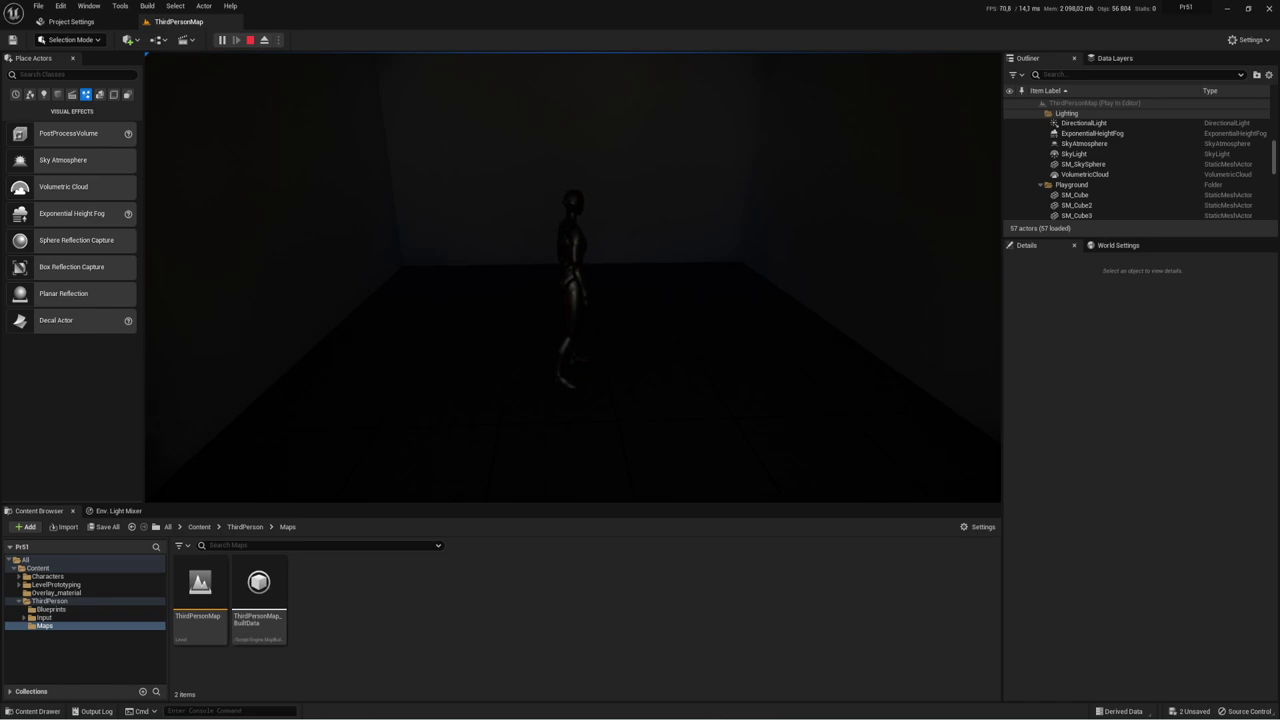
pyautogui.press('Escape')
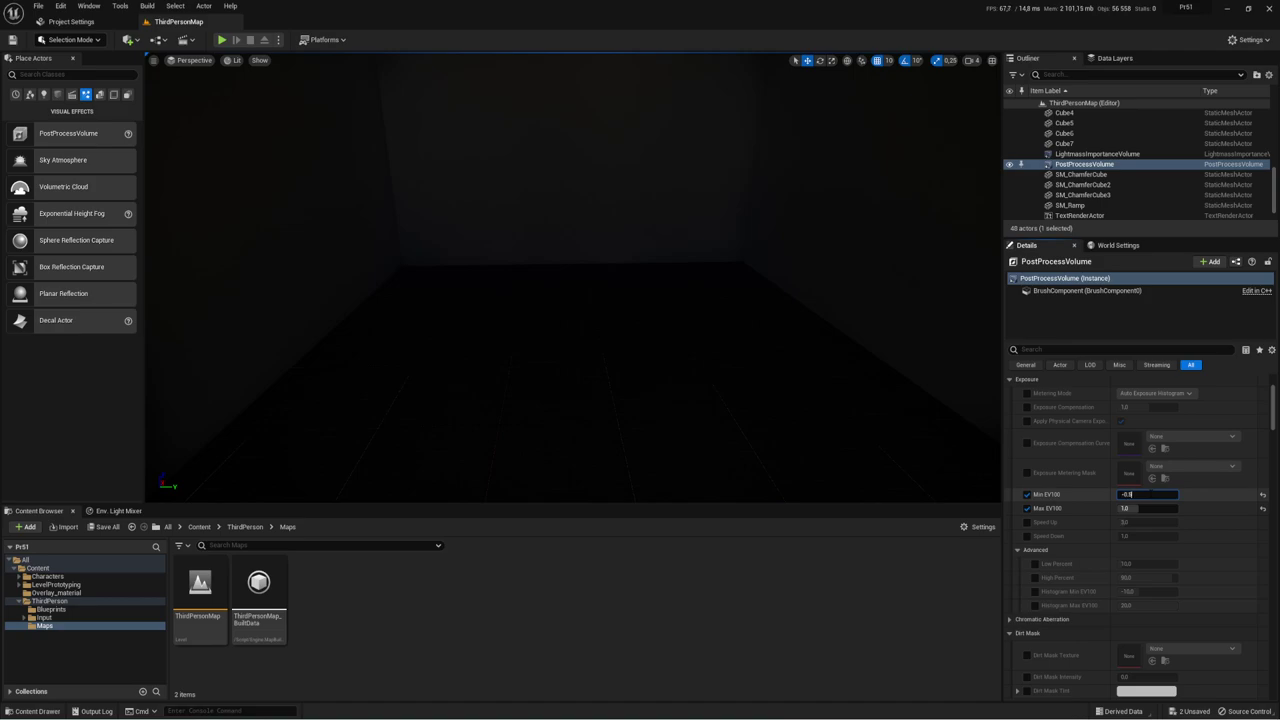
pyautogui.press('Tab')
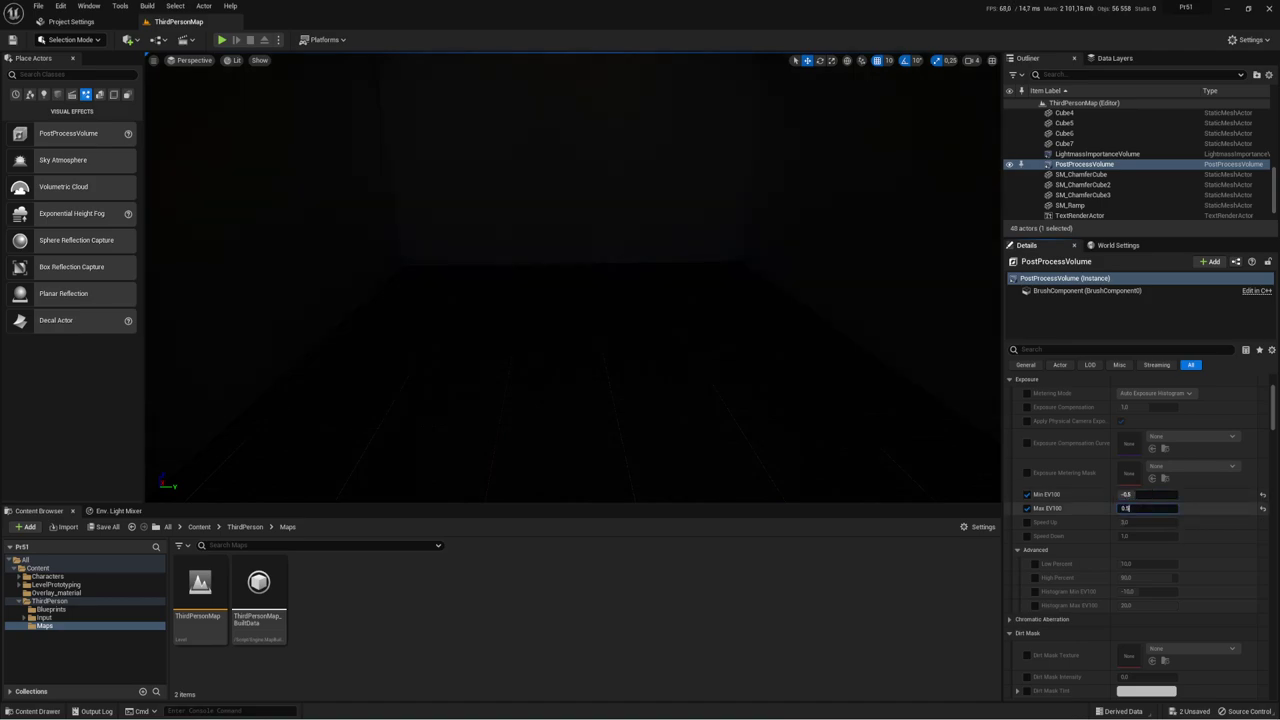
pyautogui.write('0.5')
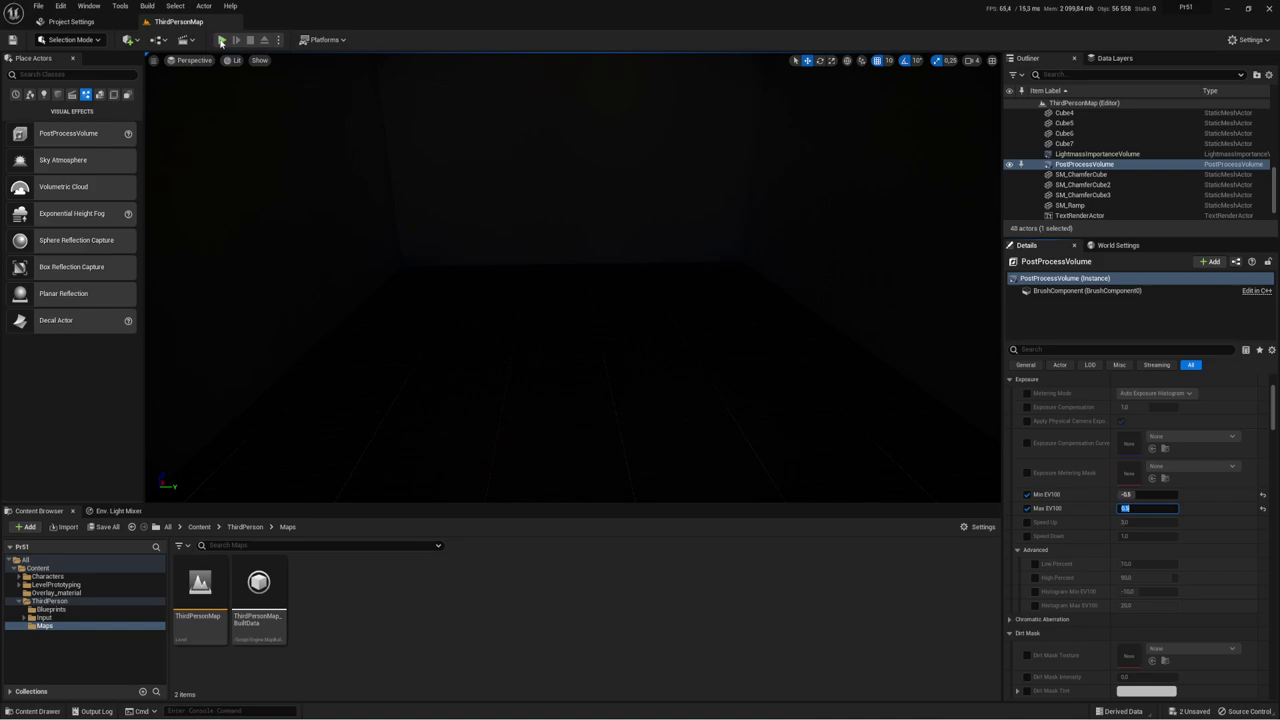
pyautogui.click(221, 41)
# Step: Walk the character toward the dark room's doorway under the locked exposure, then stop the play-test
pyautogui.press('w')
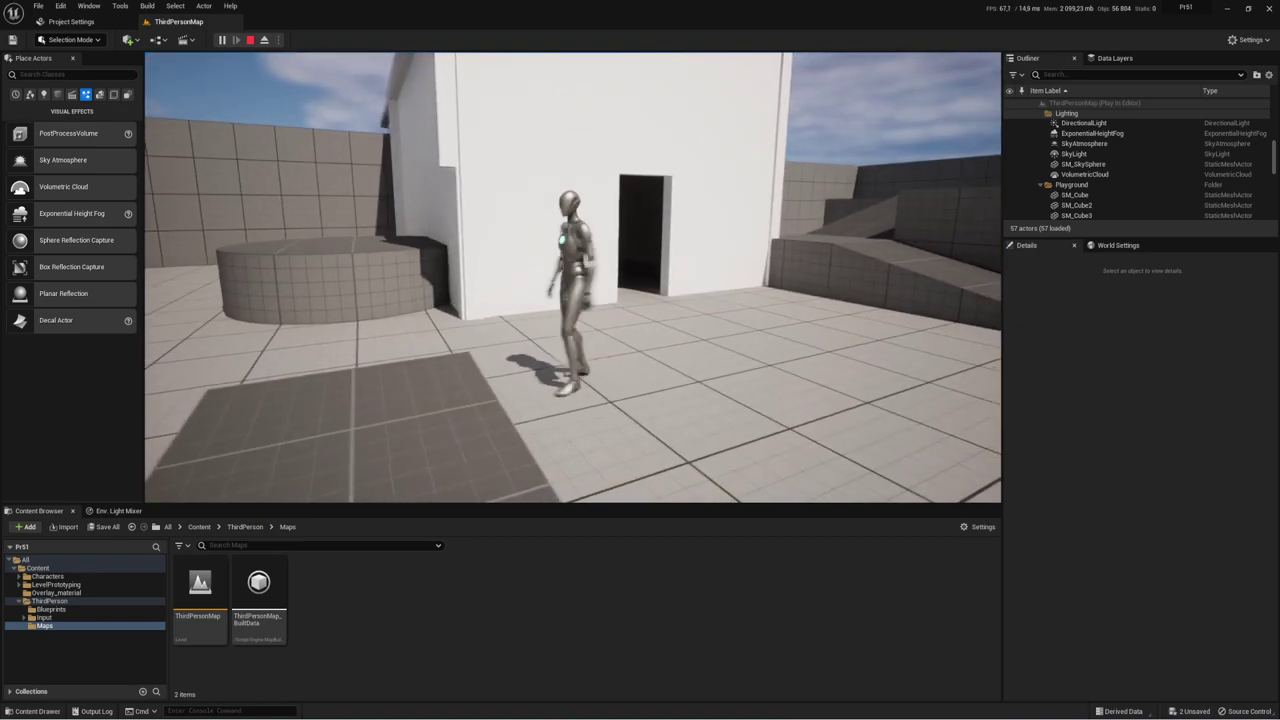
pyautogui.press('Escape')
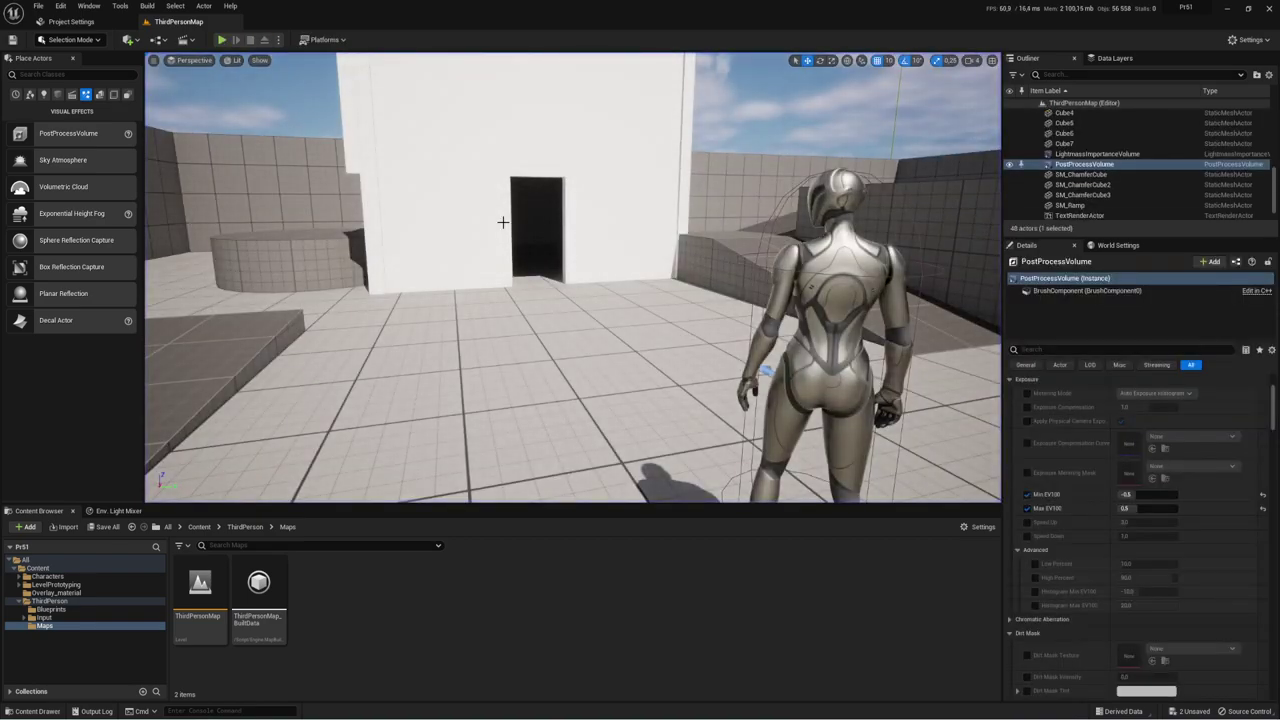